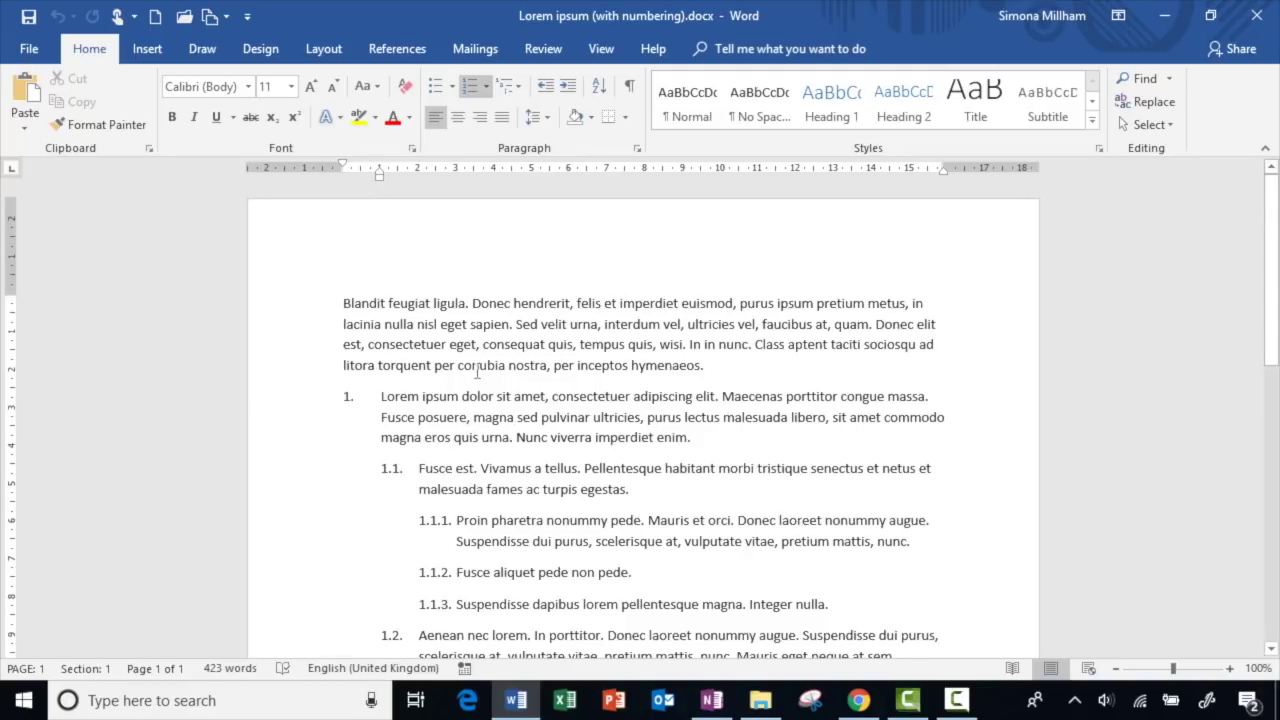
# Step: Check the indentation and spacing settings of the current numbered paragraph, leaving them as they are
pyautogui.click(634, 148)
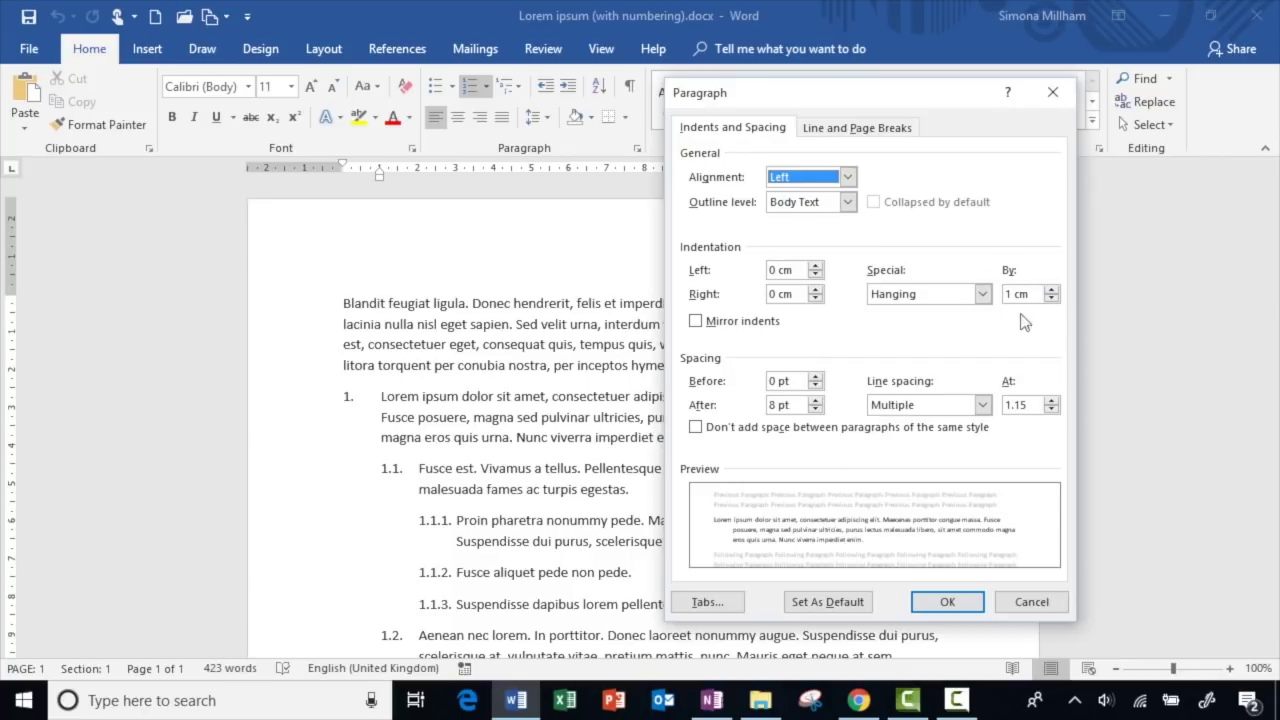
pyautogui.click(1040, 603)
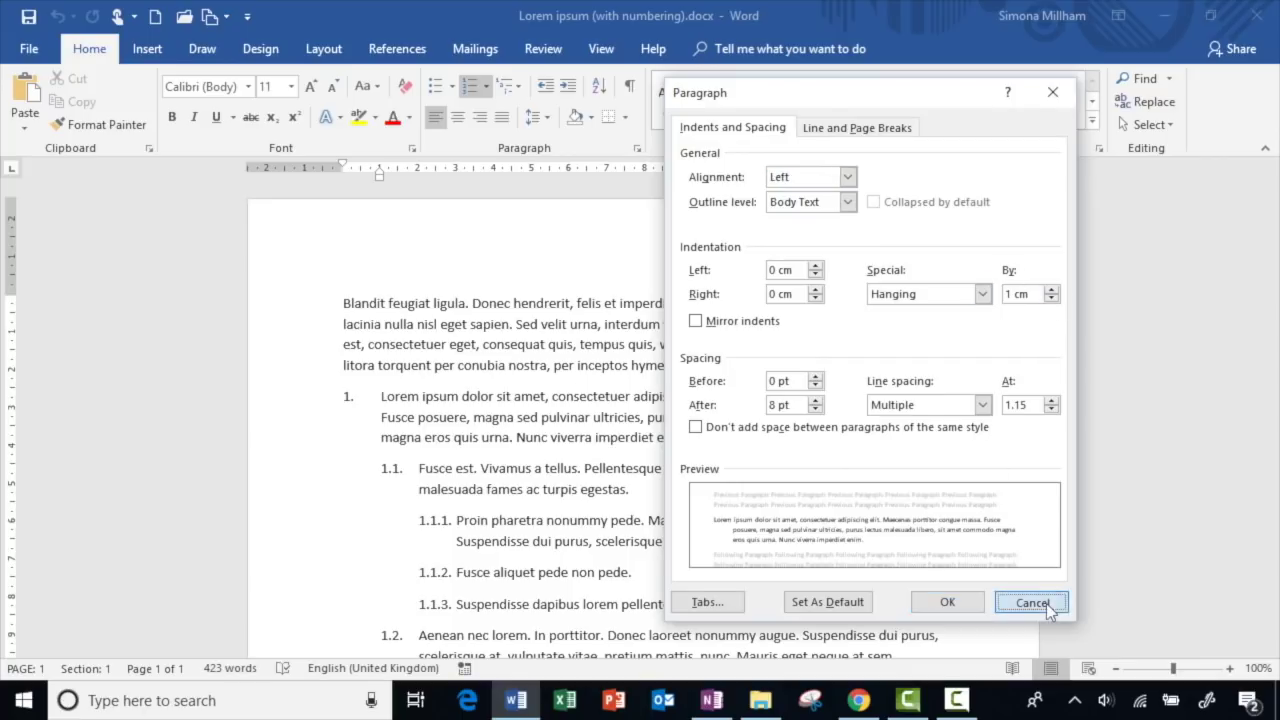
# Step: Create a new blank document and generate eight paragraphs of five-sentence placeholder text with =lorem(8,5)
pyautogui.click(155, 16)
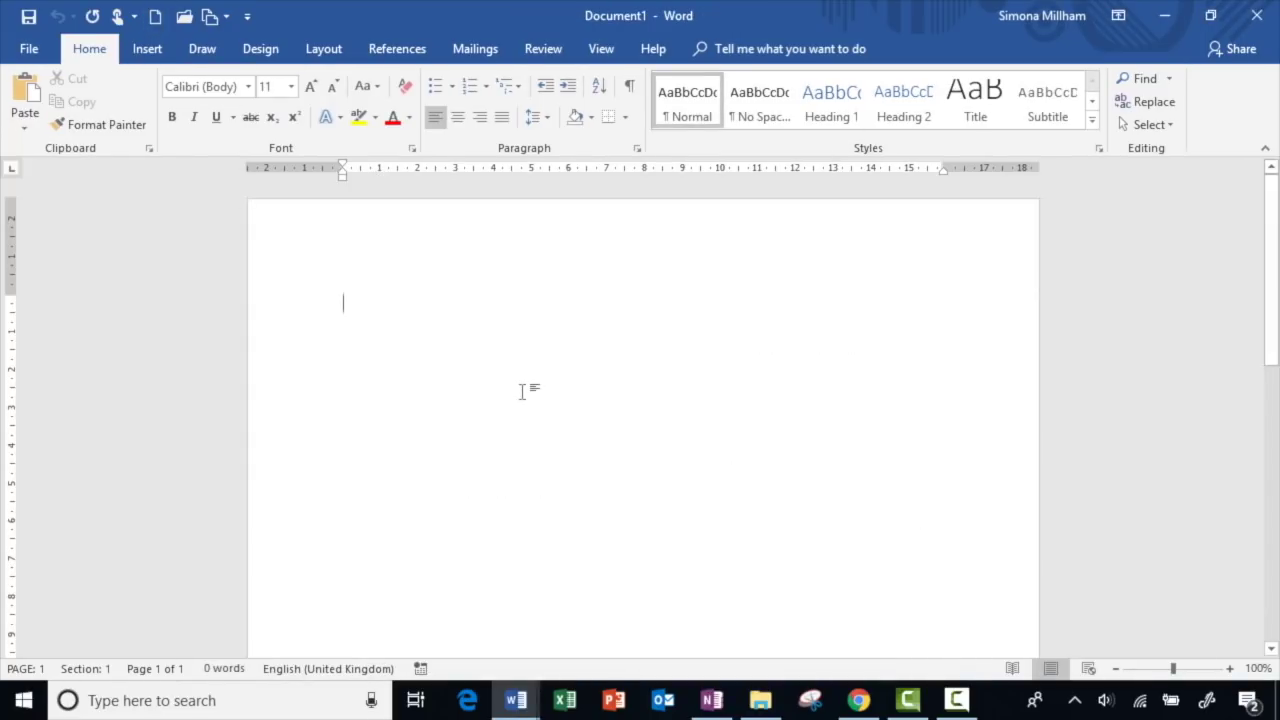
pyautogui.write('=lorem(8,5')
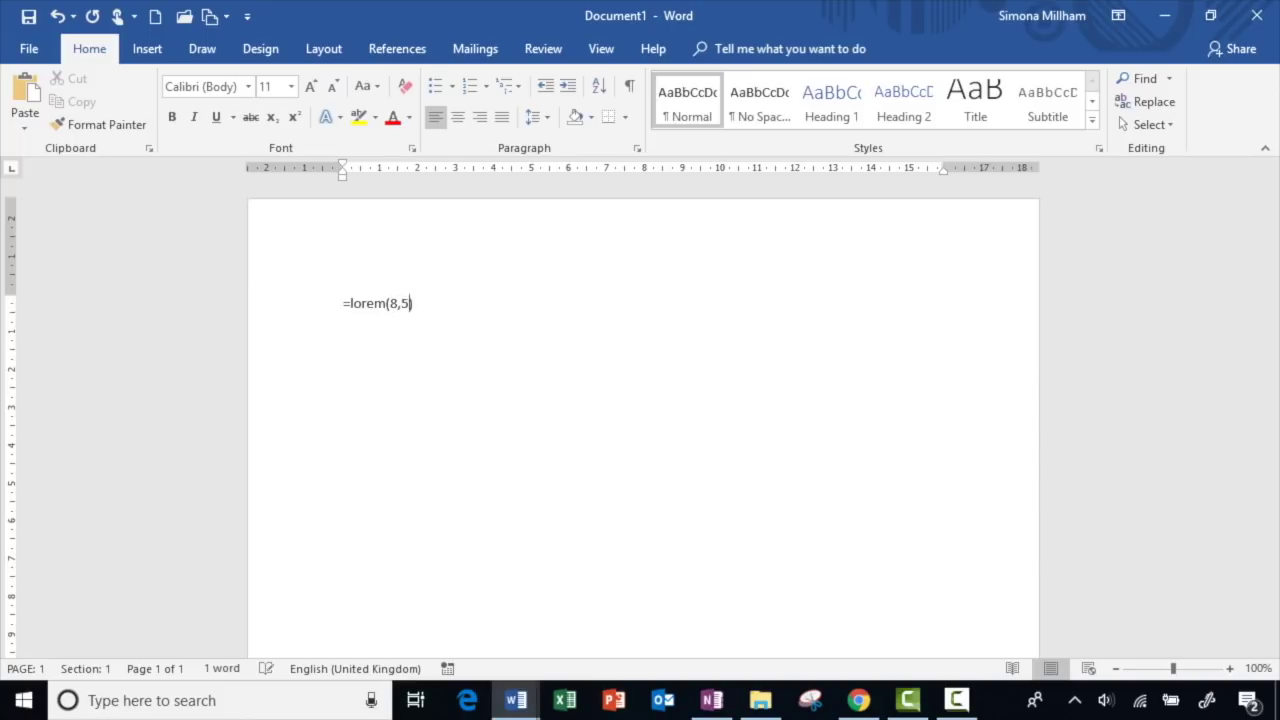
pyautogui.write(')')
pyautogui.press('Return')
pyautogui.scroll(4, 640, 420)
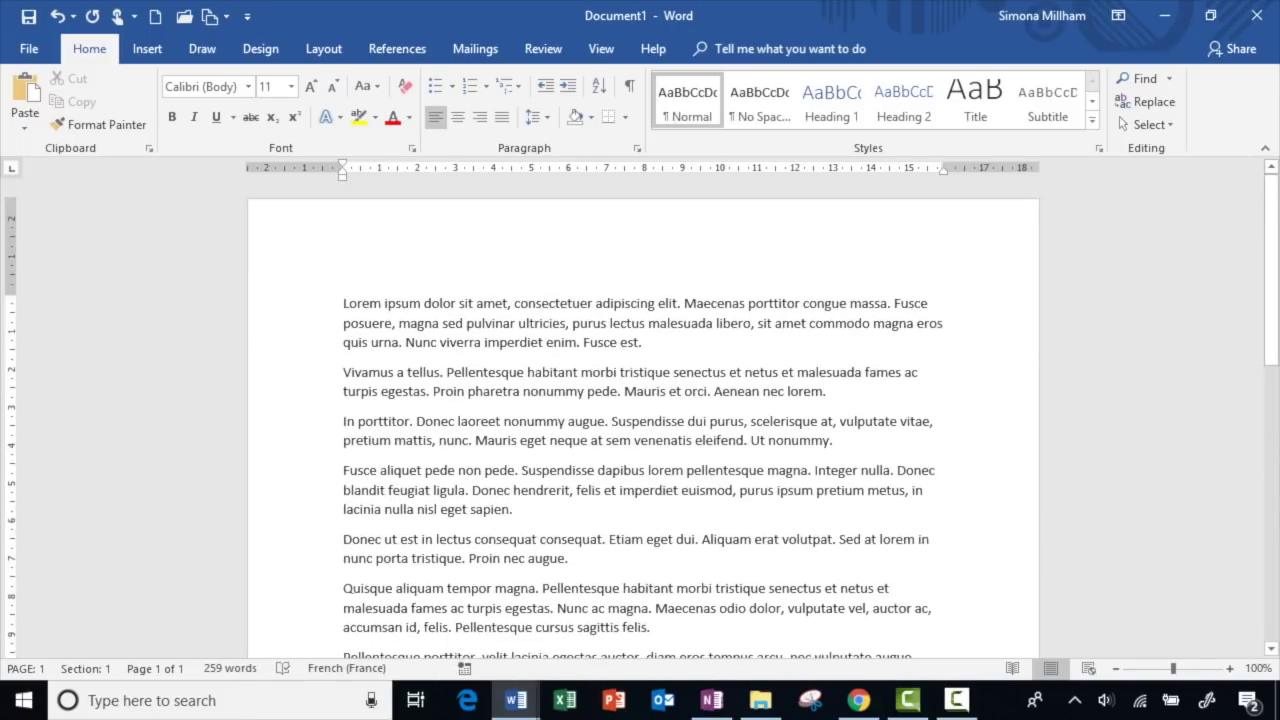
# Step: Number all the document's paragraphs with the 1., 1.1., 1.1.1. multilevel list from the list library
pyautogui.hotkey('ctrl', 'a')
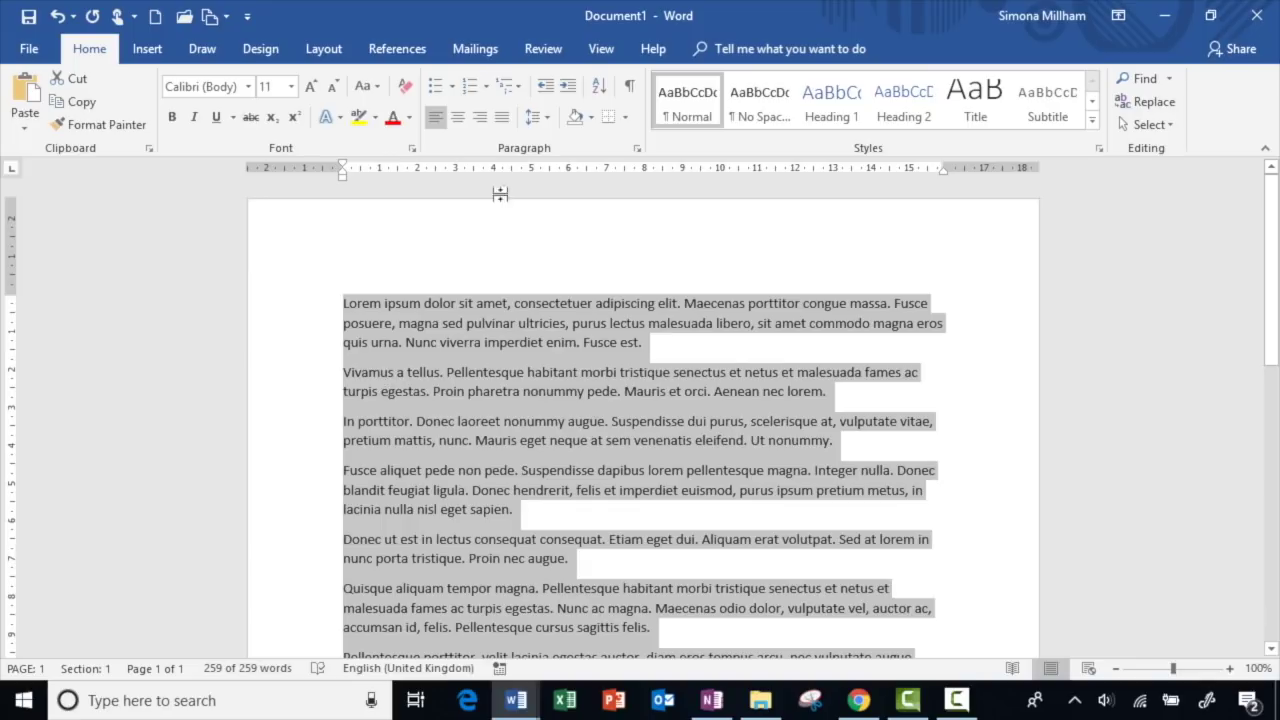
pyautogui.click(520, 87)
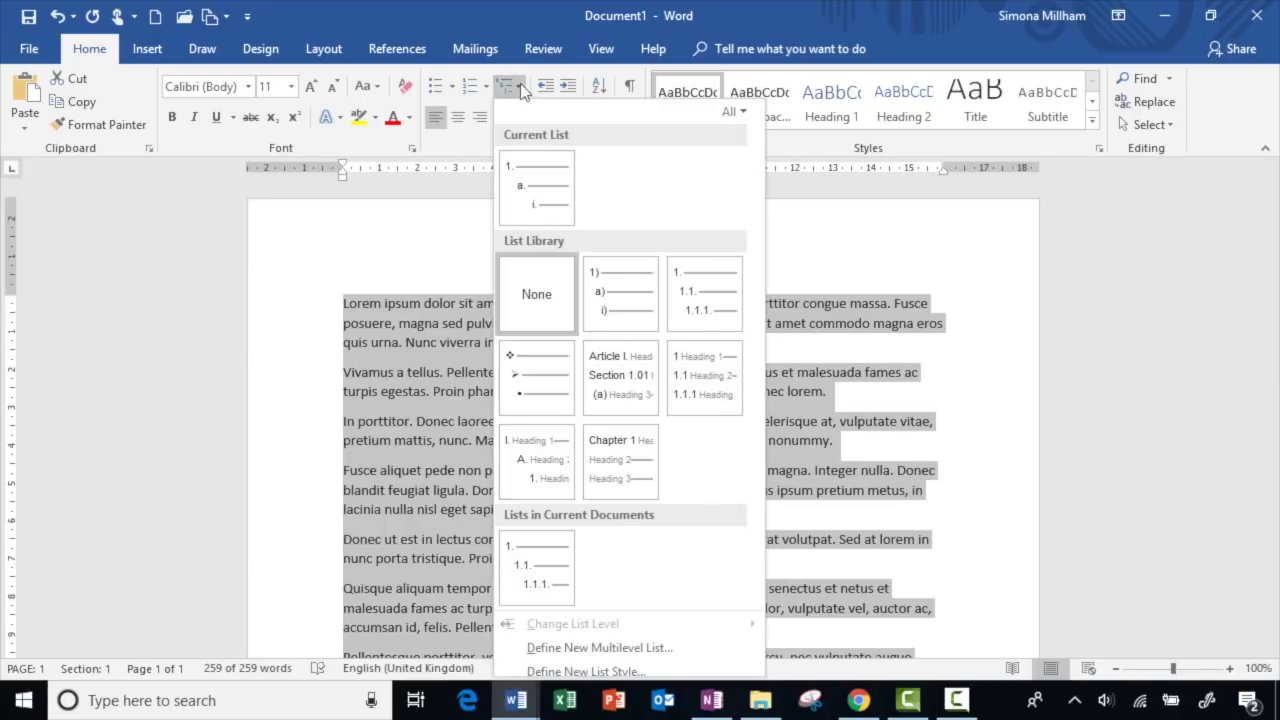
pyautogui.moveTo(712, 305)
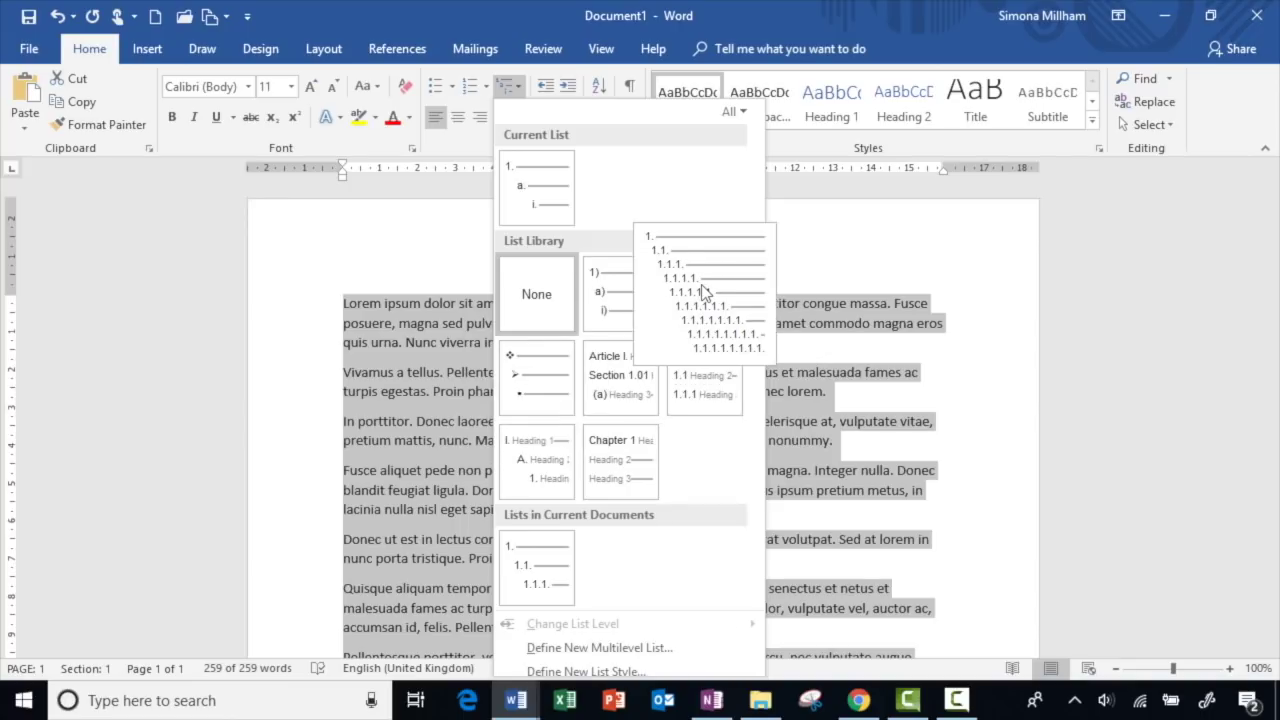
pyautogui.click(703, 291)
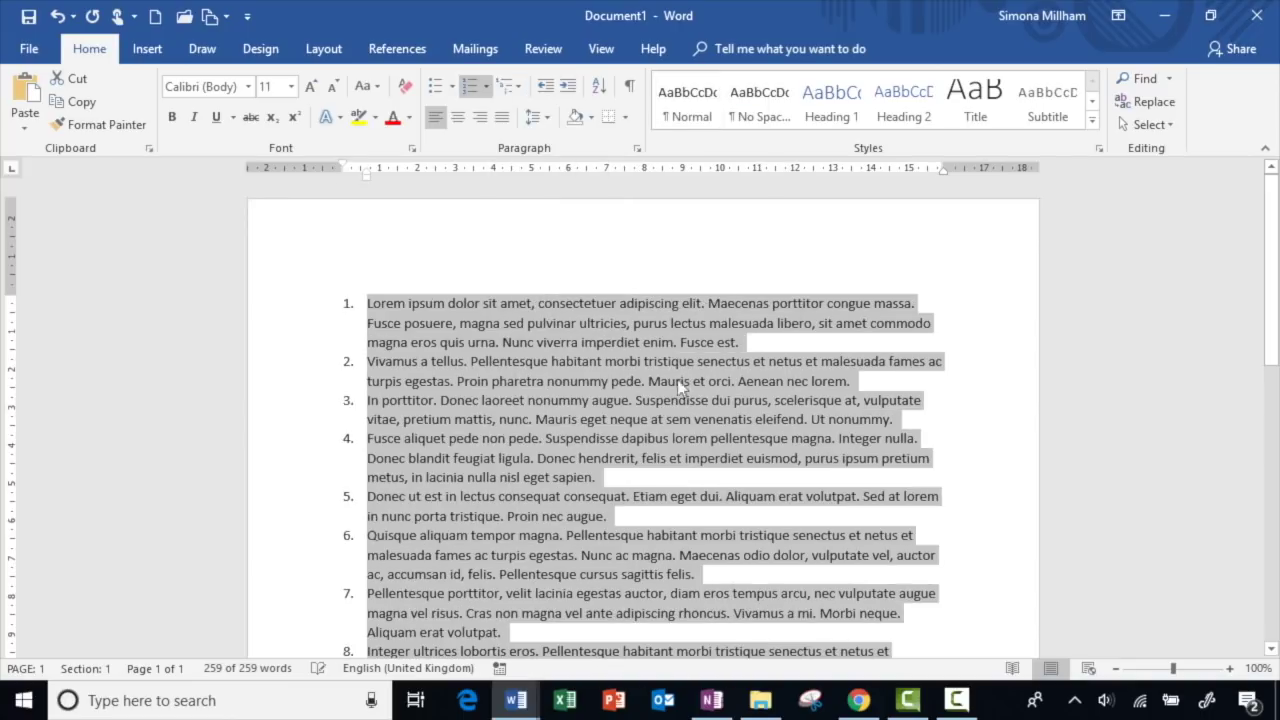
# Step: Demote the third and fourth paragraphs to the second list level and the fifth and sixth paragraphs to the third level
pyautogui.click(305, 406)
pyautogui.moveTo(305, 410); pyautogui.dragTo(305, 462)
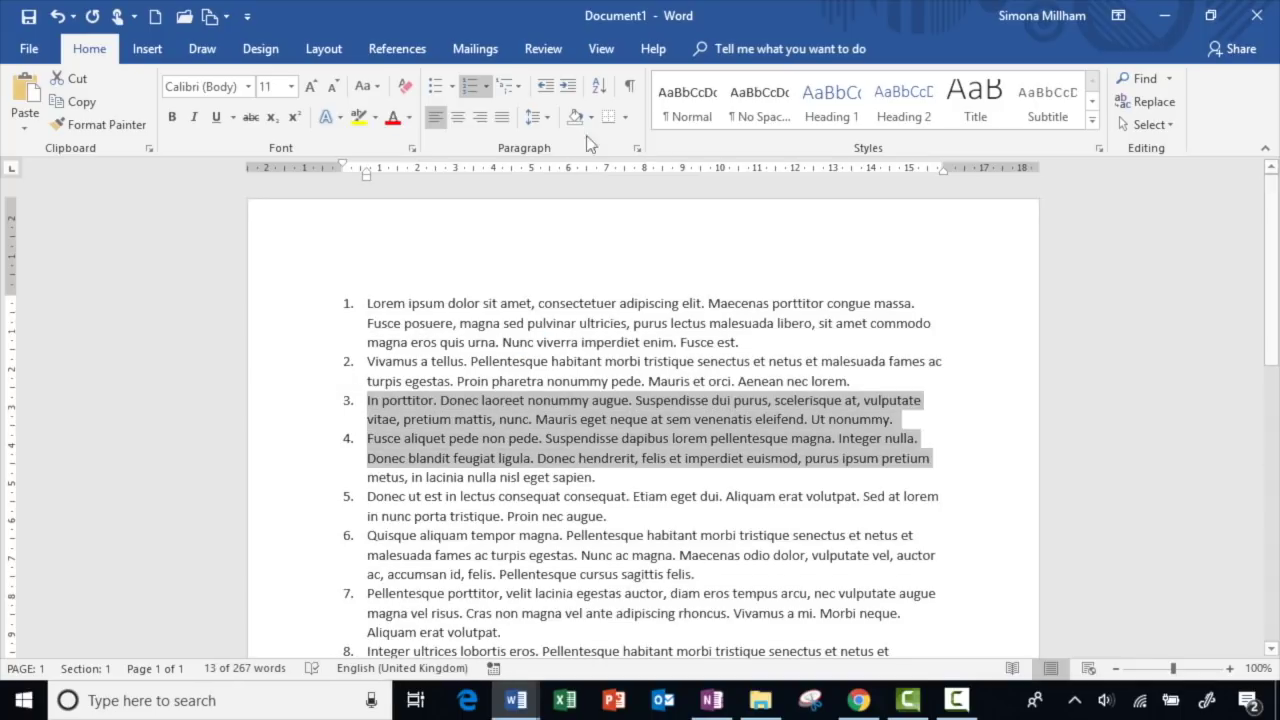
pyautogui.click(568, 90)
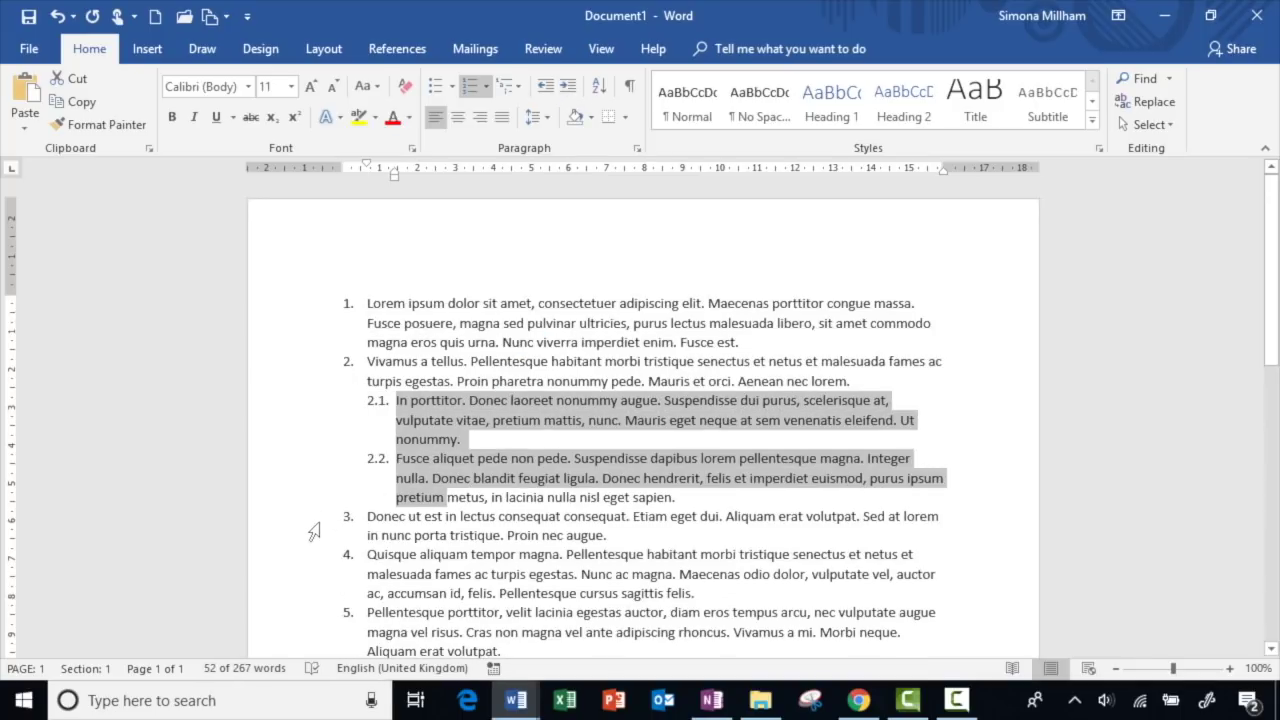
pyautogui.moveTo(315, 520); pyautogui.dragTo(317, 586)
pyautogui.click(568, 87)
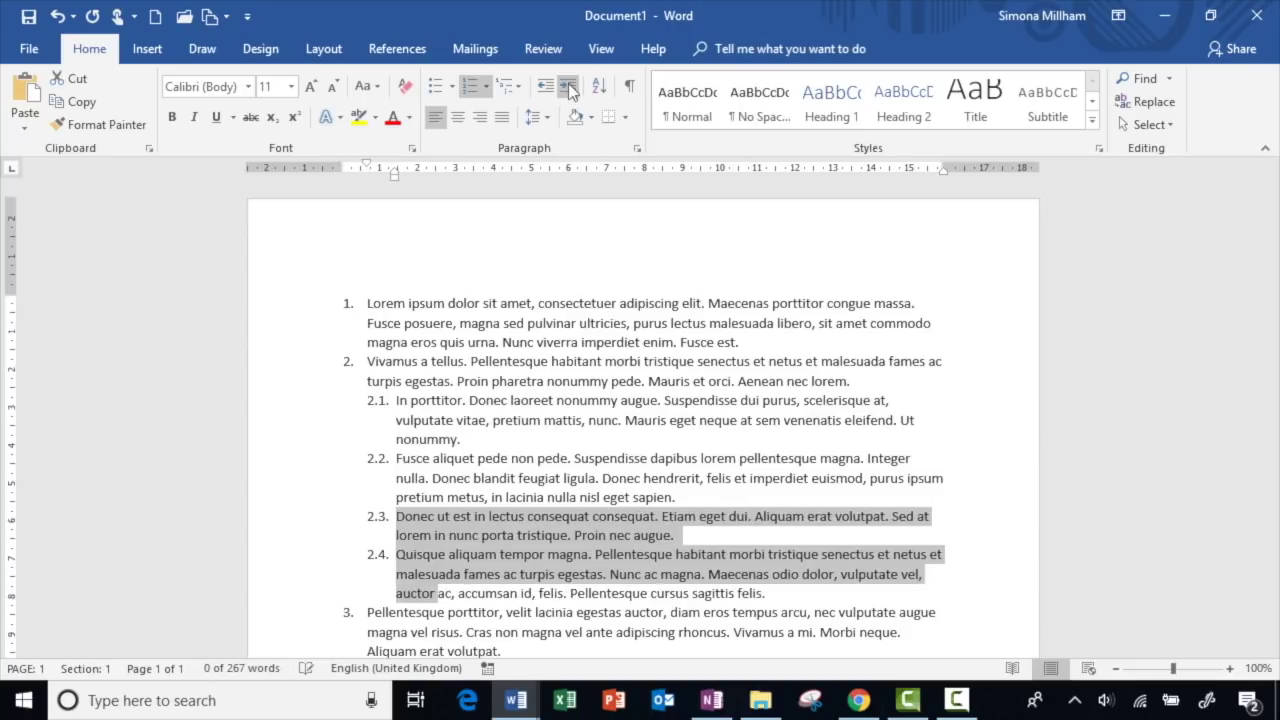
# Step: Remove the numbering from the first paragraph, "Lorem ipsum dolor sit amet"
pyautogui.click(448, 314)
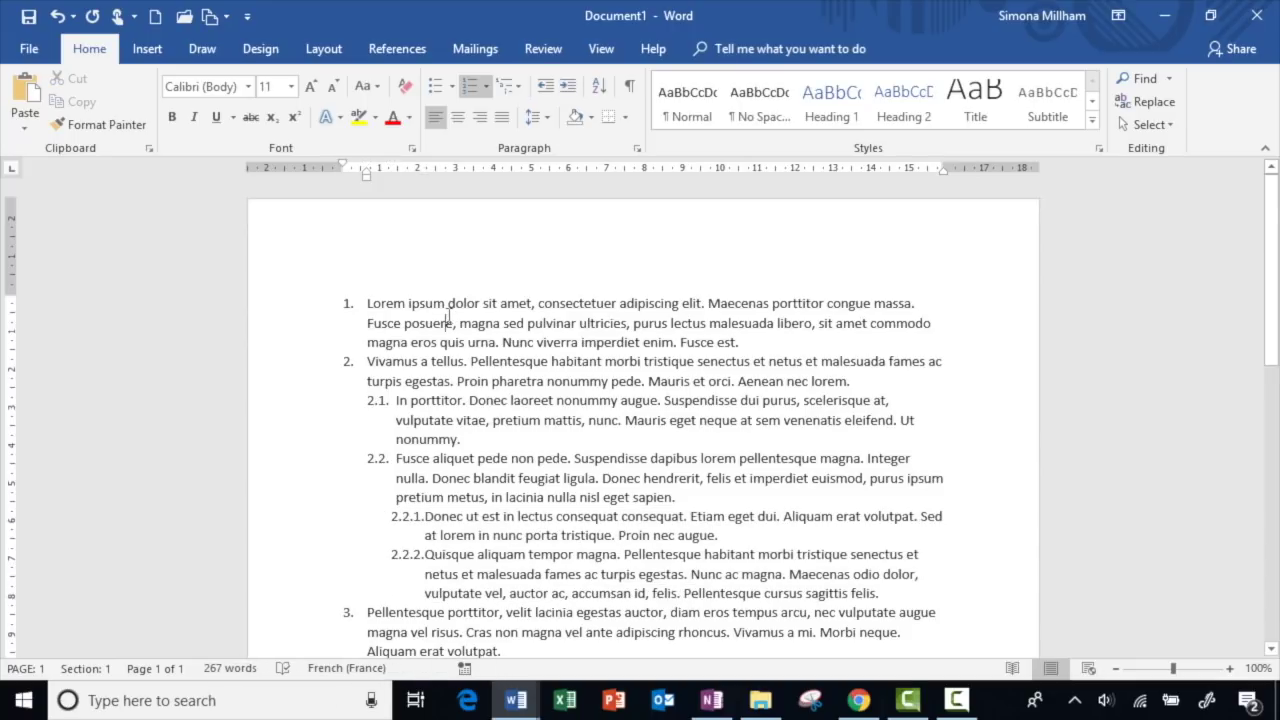
pyautogui.click(469, 86)
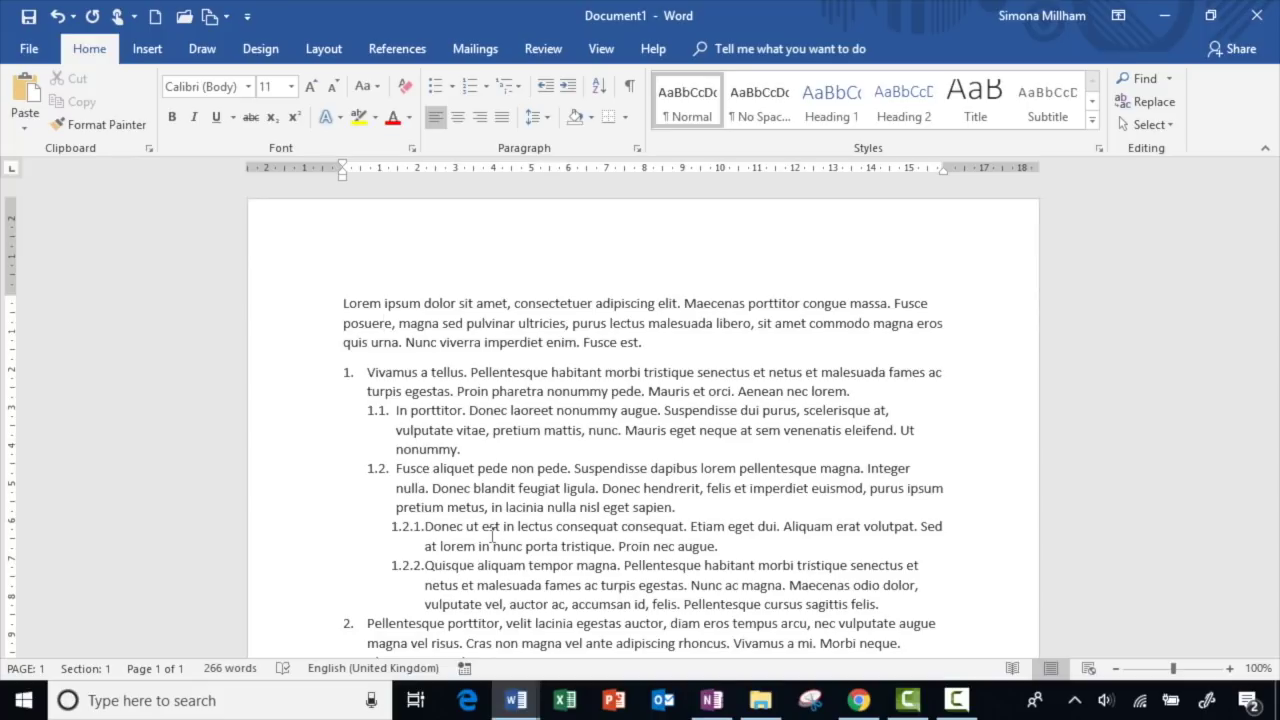
# Step: Turn off "Don't add space between paragraphs of the same style" for all the numbered paragraphs
pyautogui.scroll(-2, 492, 536)
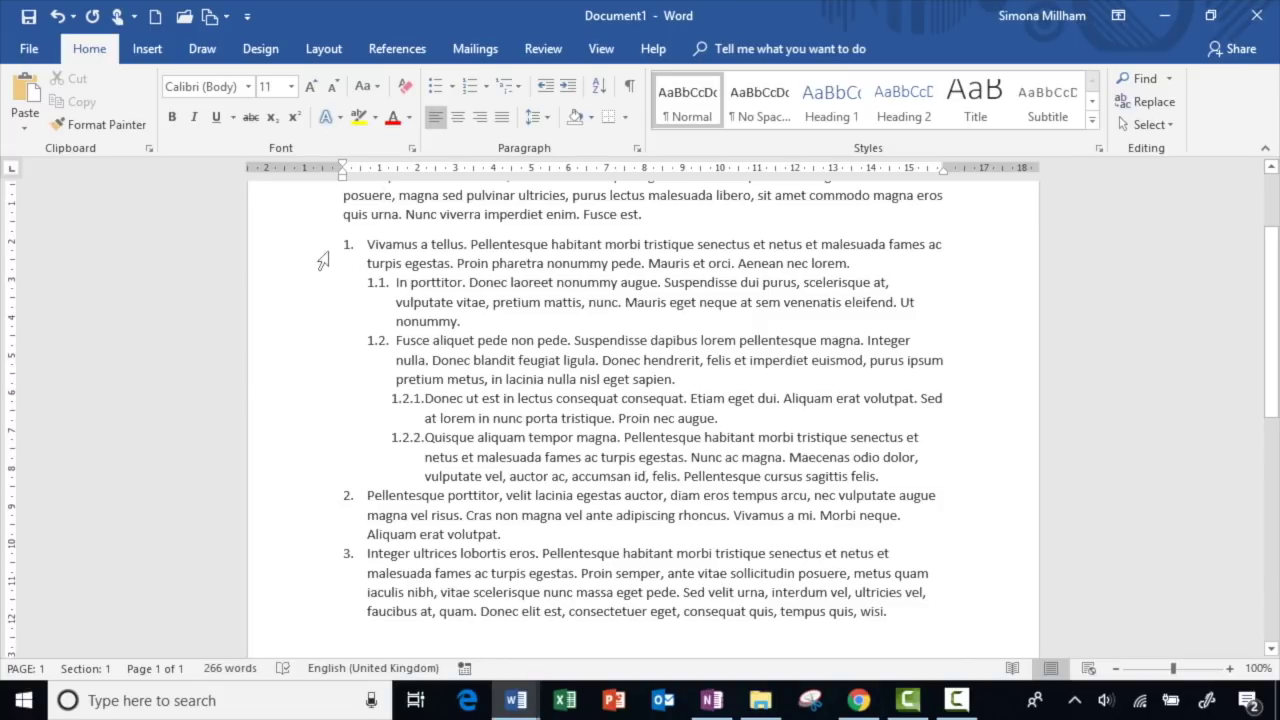
pyautogui.moveTo(321, 253); pyautogui.dragTo(297, 629)
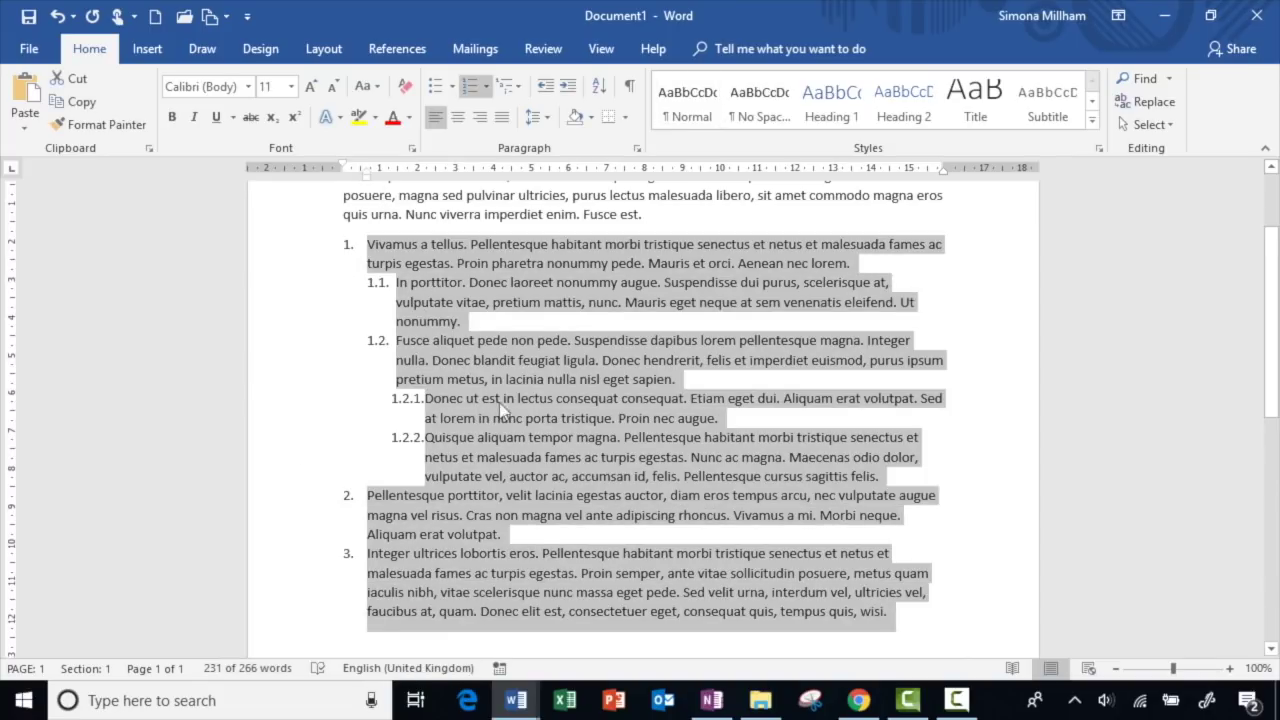
pyautogui.click(637, 149)
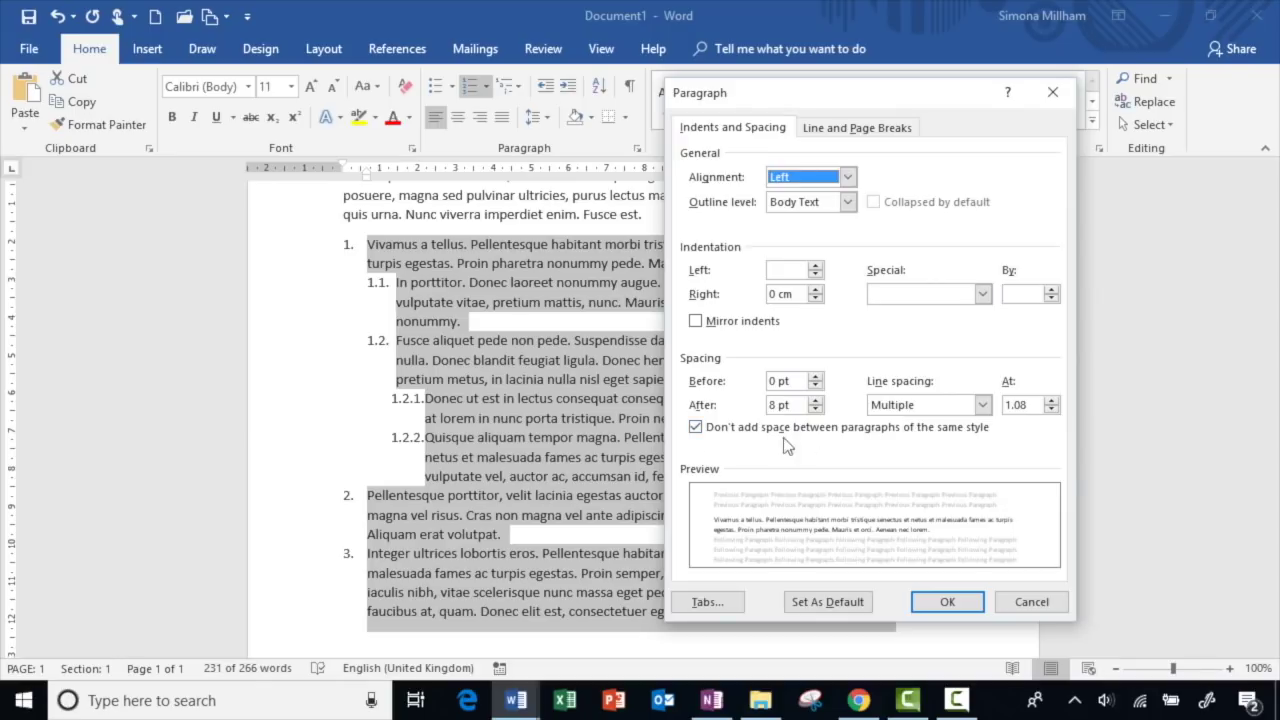
pyautogui.click(697, 429)
pyautogui.click(948, 602)
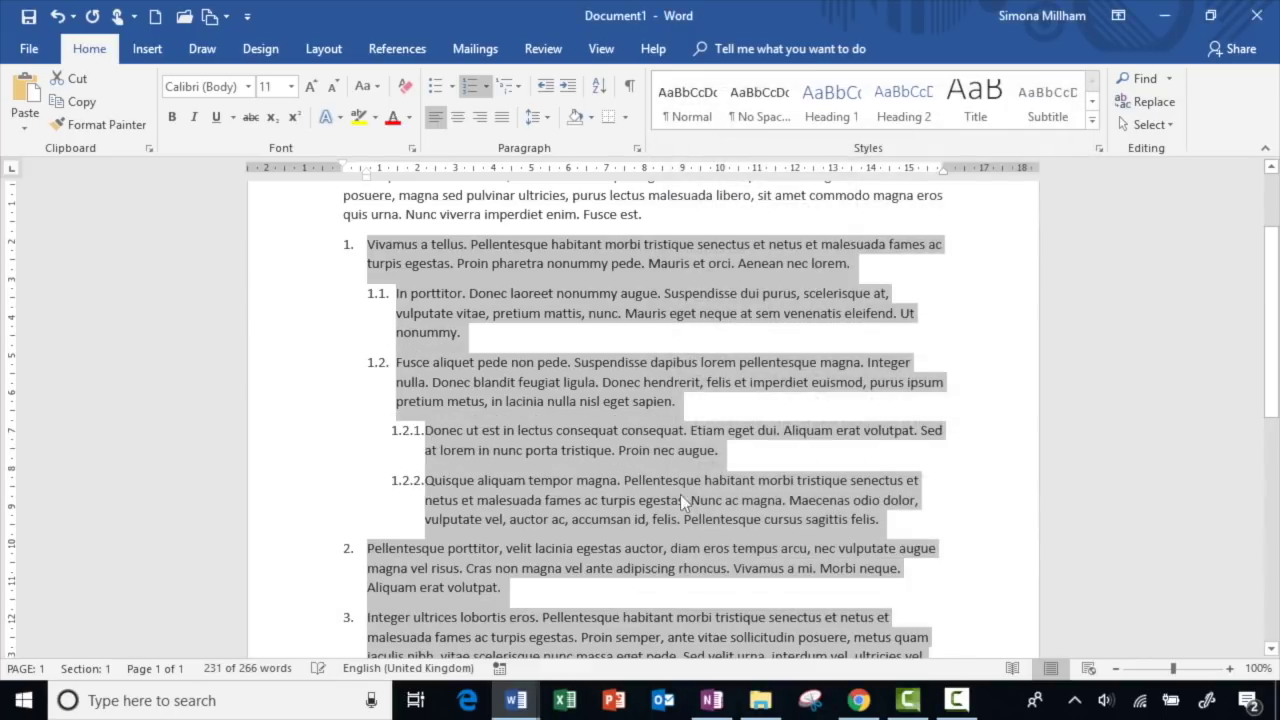
# Step: Widen the hanging indent of item 1.2.1 to about 2.5 cm on the ruler
pyautogui.click(560, 455)
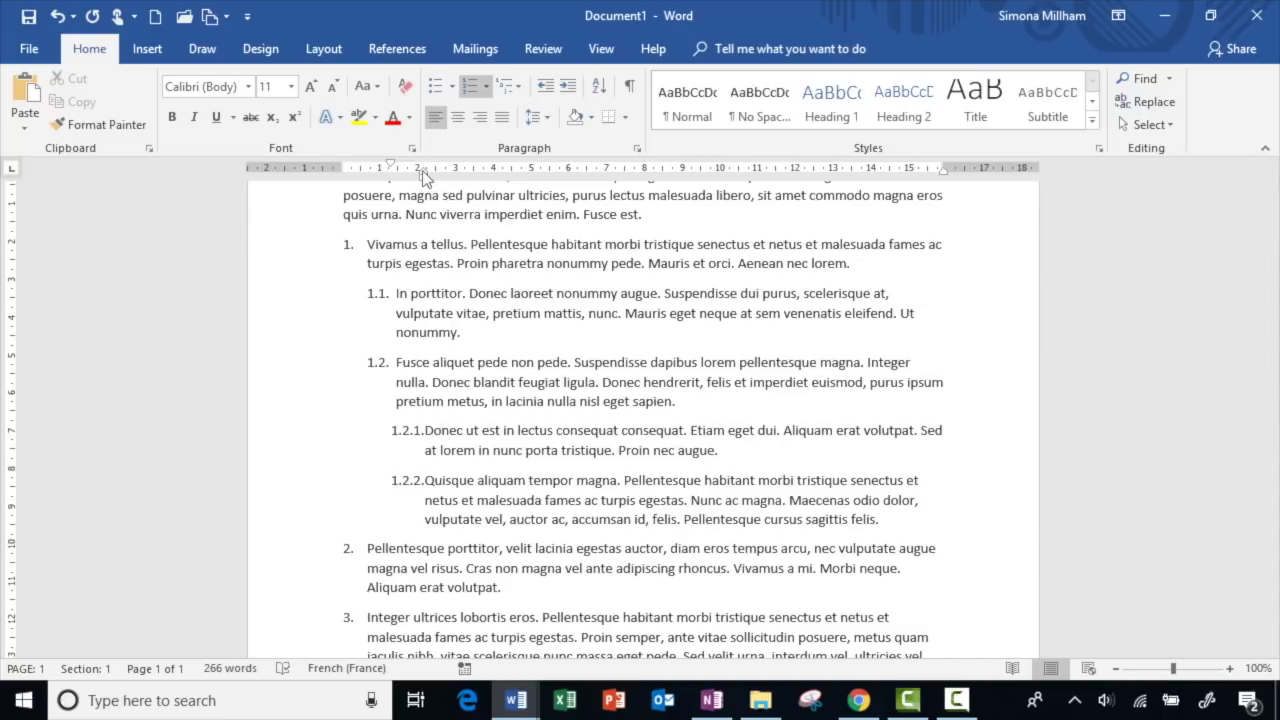
pyautogui.moveTo(423, 171); pyautogui.dragTo(435, 174)
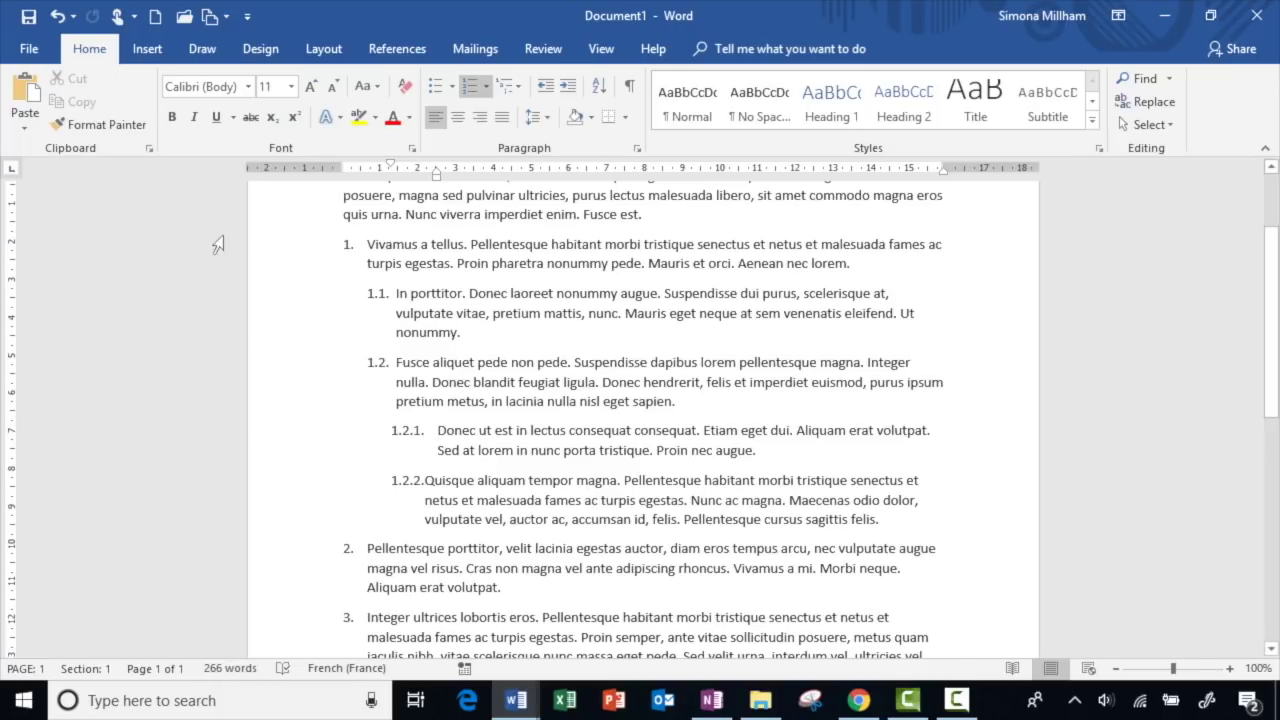
# Step: Start another blank document and fill it with placeholder text using =lorem(8,5)
pyautogui.click(154, 18)
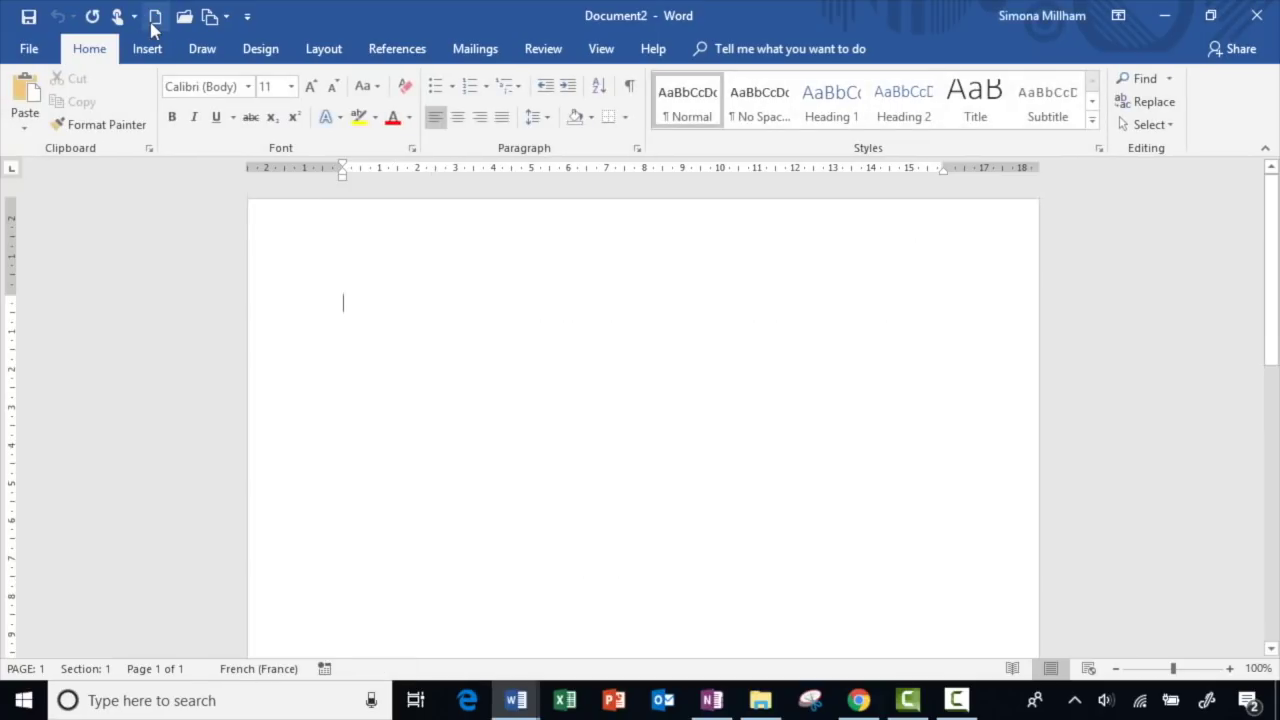
pyautogui.write('=lorem')
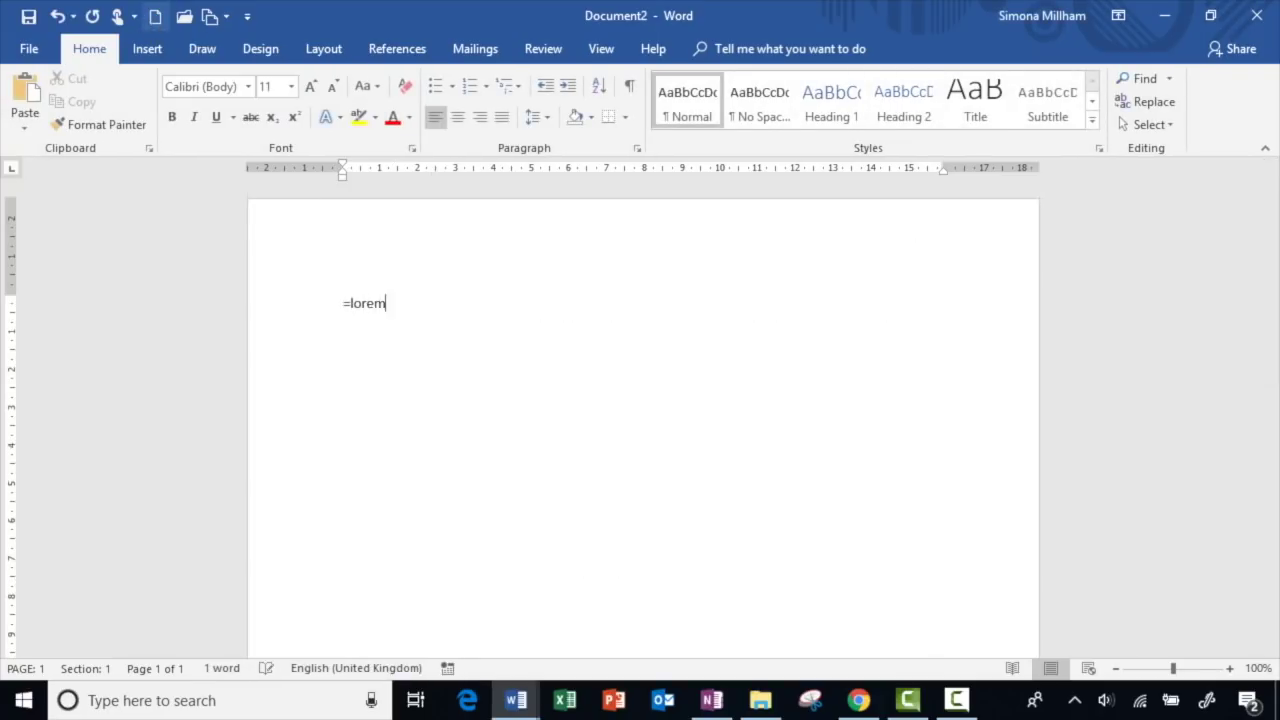
pyautogui.write('(8,5)')
pyautogui.press('Return')
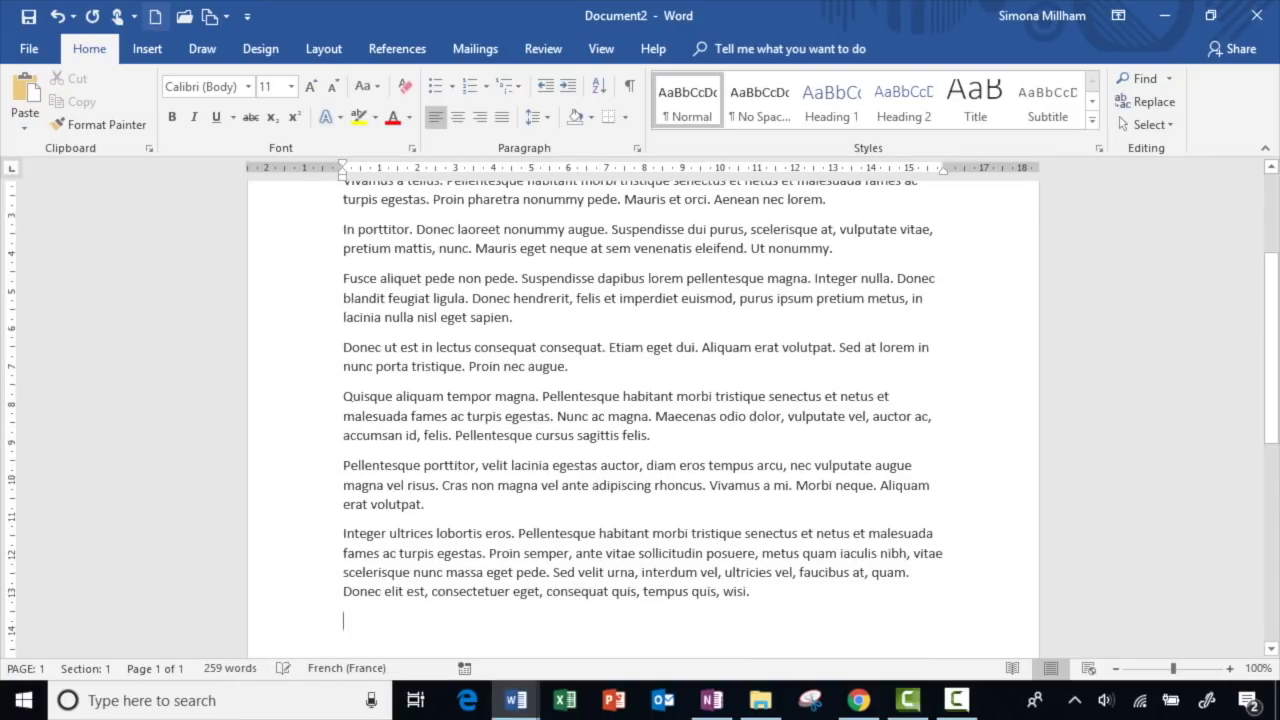
# Step: Start defining a new multilevel list and set the level 1 number format to "1)"
pyautogui.click(512, 87)
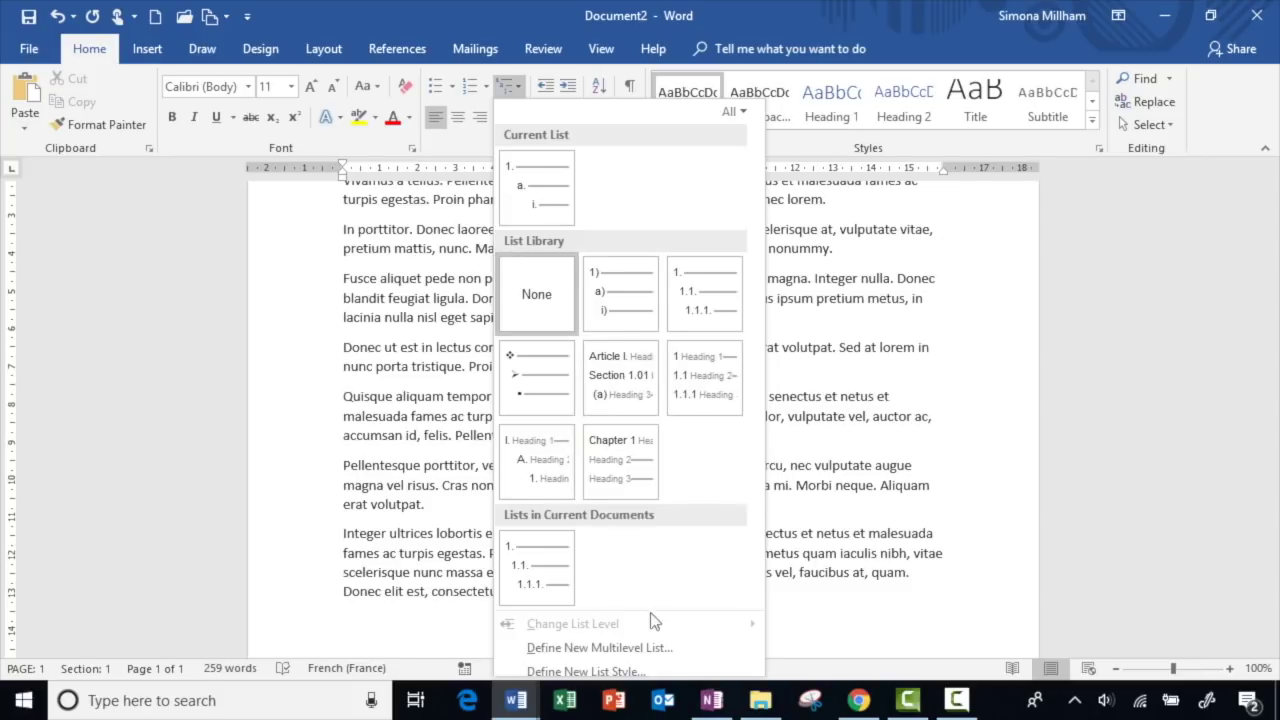
pyautogui.click(721, 647)
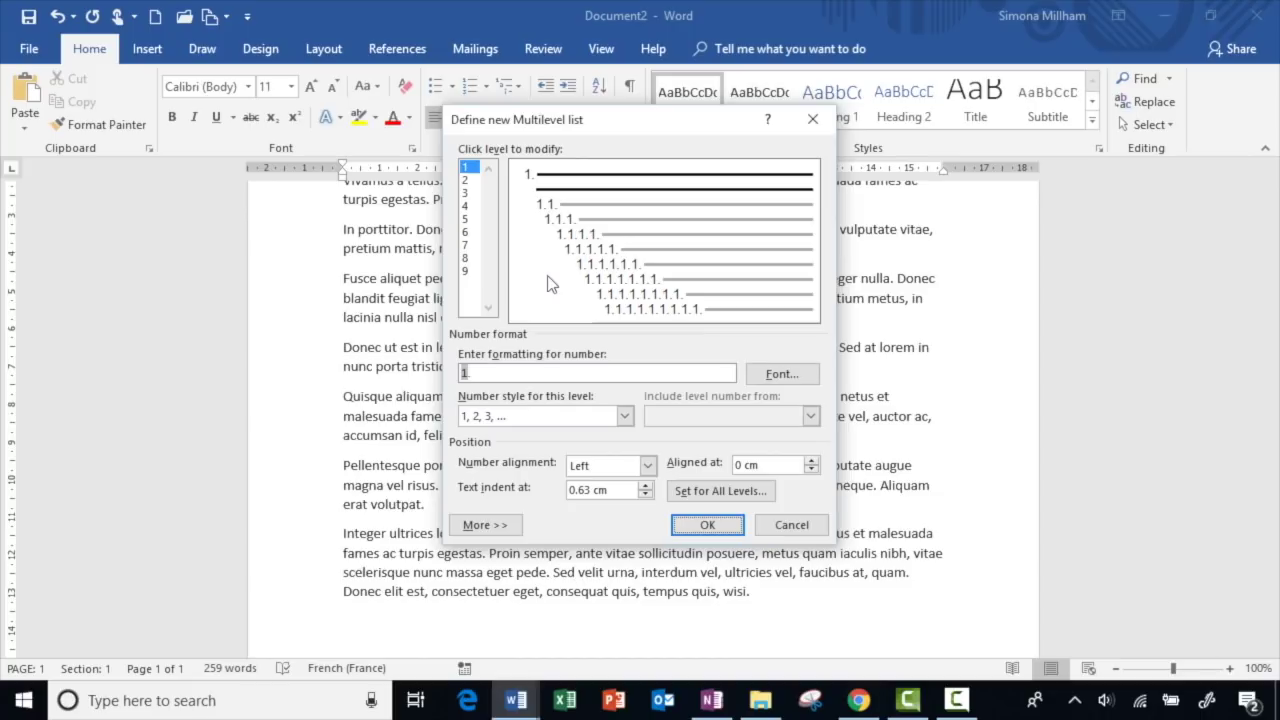
pyautogui.click(465, 180)
pyautogui.click(465, 193)
pyautogui.click(468, 168)
pyautogui.press('BackSpace')
pyautogui.write(')')
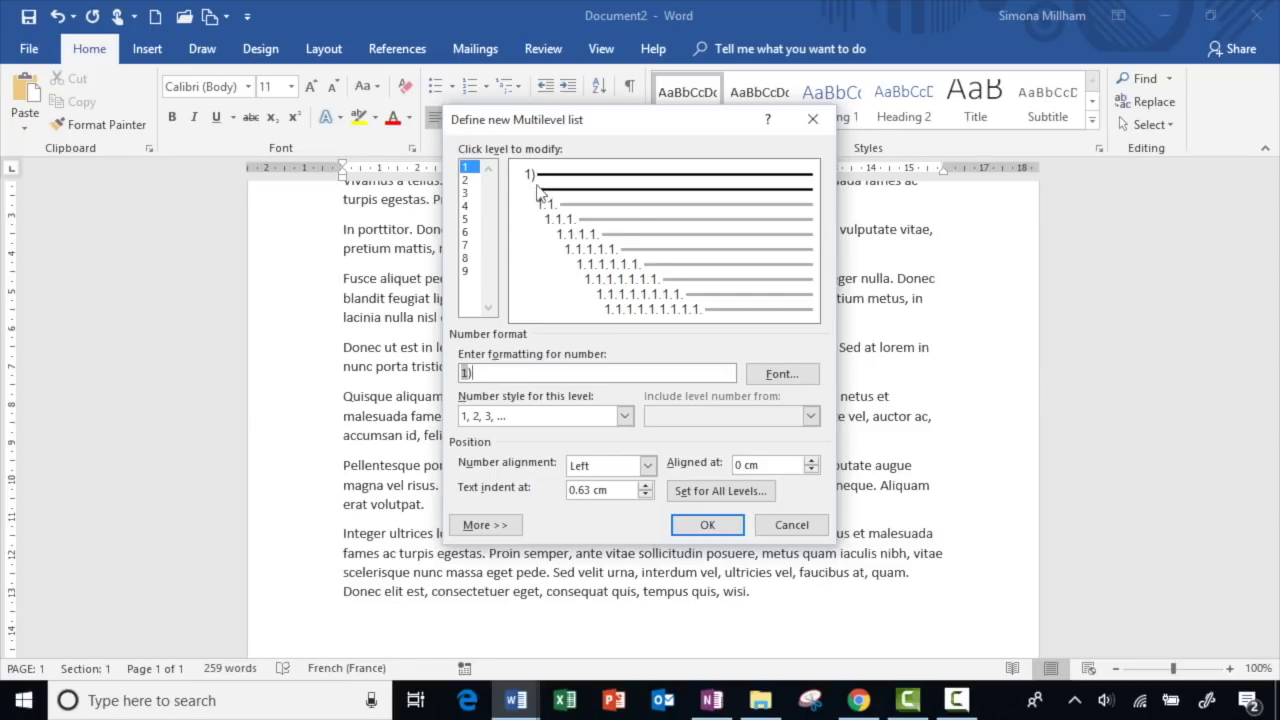
pyautogui.click(624, 415)
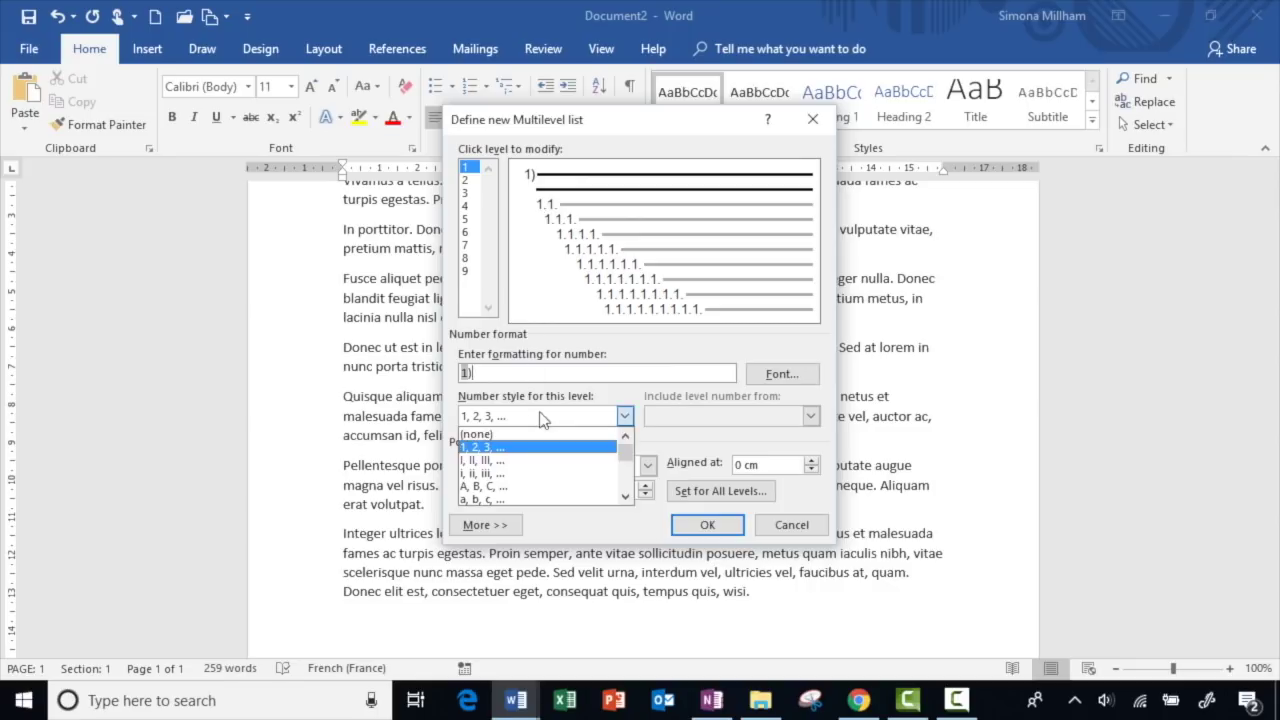
pyautogui.moveTo(624, 457)
pyautogui.mouseDown()
pyautogui.moveTo(632, 470)
pyautogui.moveTo(628, 440)
pyautogui.mouseUp()
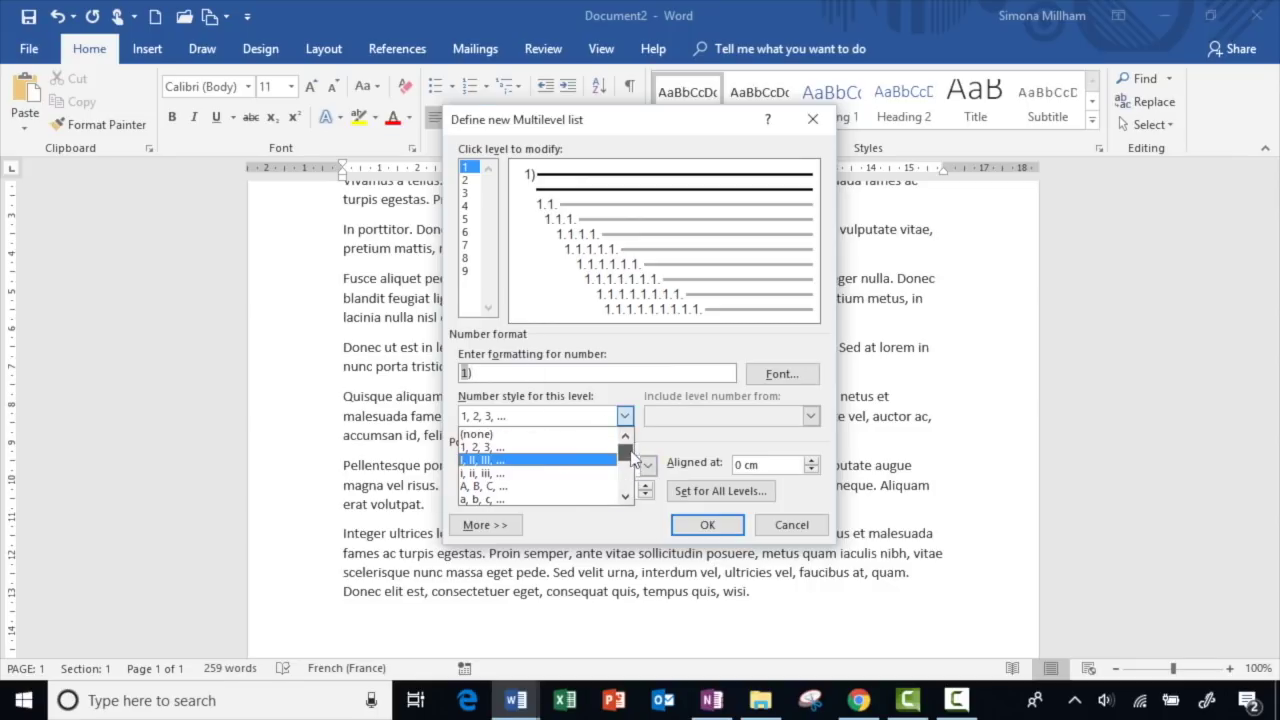
pyautogui.click(557, 373)
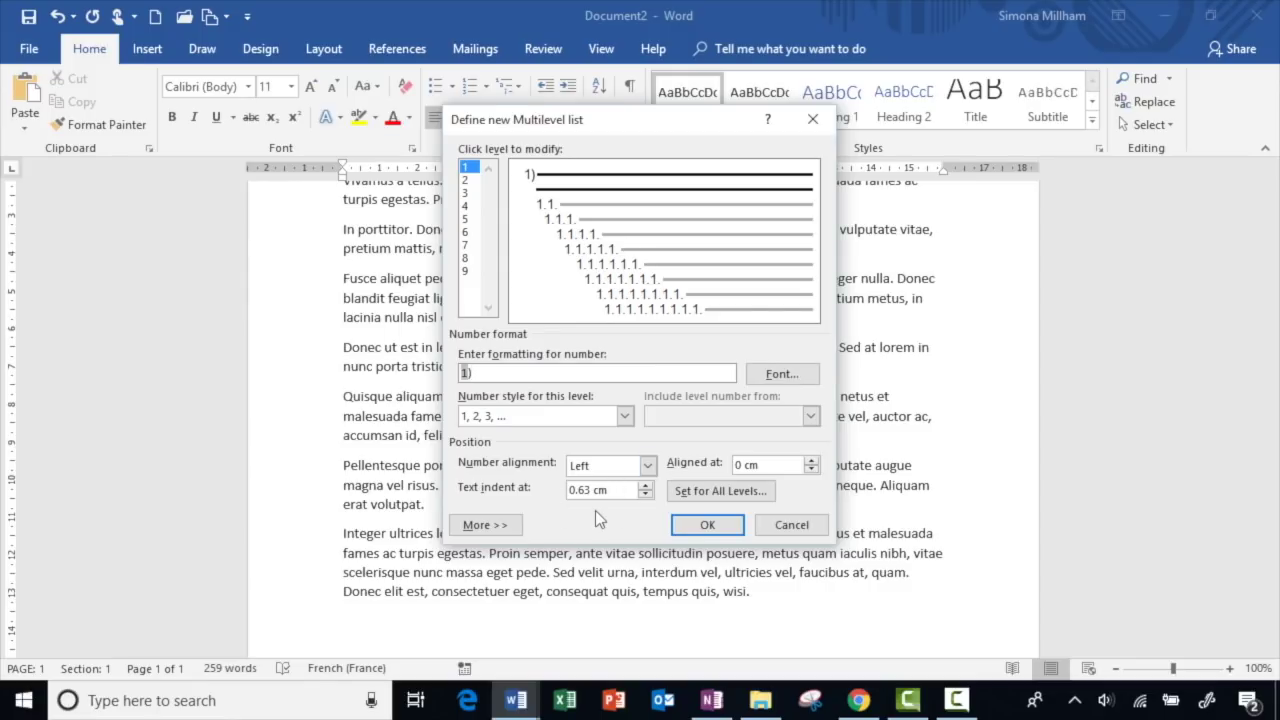
# Step: Set the level 1 text indent to 1 cm and the additional indent for each level to 1 cm
pyautogui.click(646, 485)
pyautogui.click(646, 485)
pyautogui.click(769, 486)
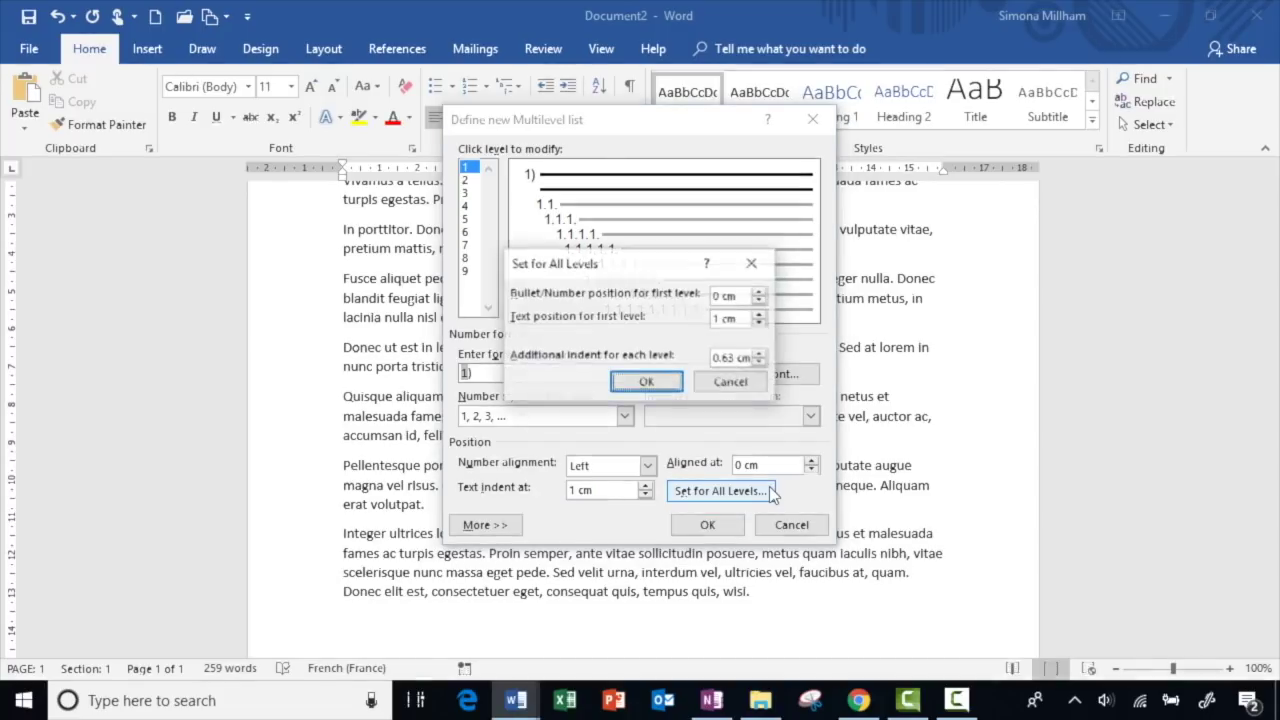
pyautogui.click(760, 354)
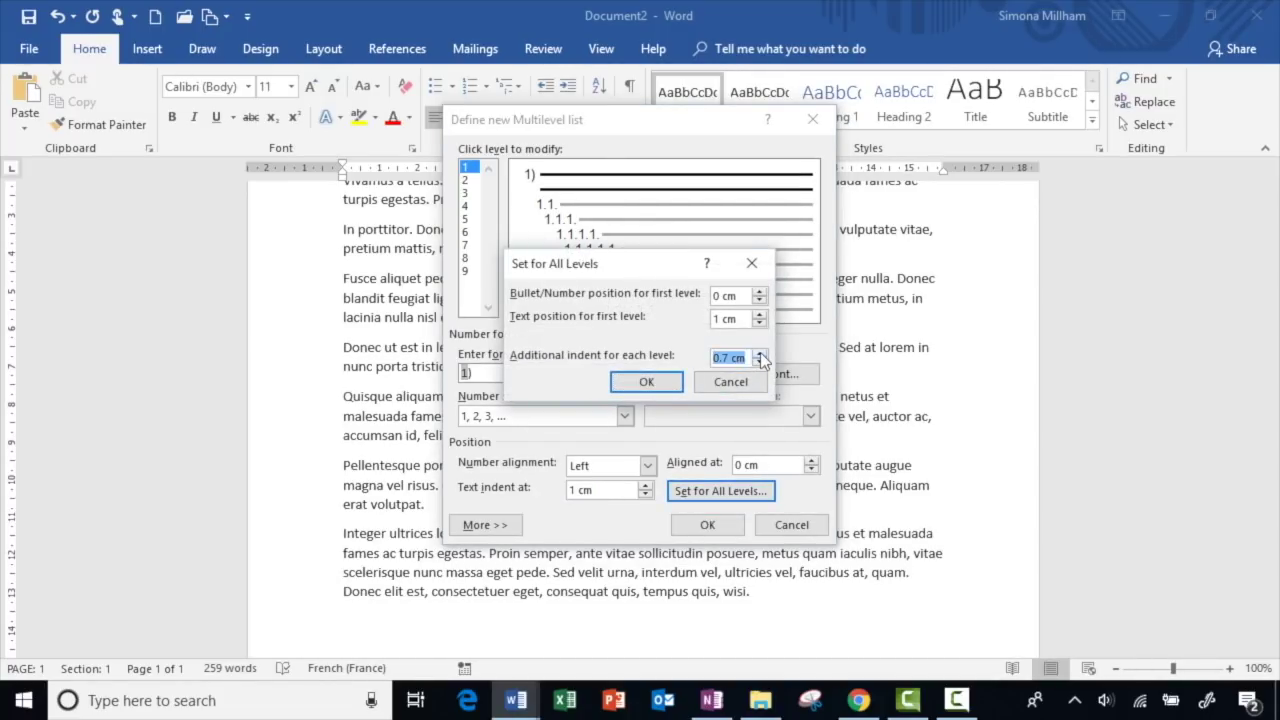
pyautogui.click(760, 352)
pyautogui.click(760, 352)
pyautogui.click(672, 382)
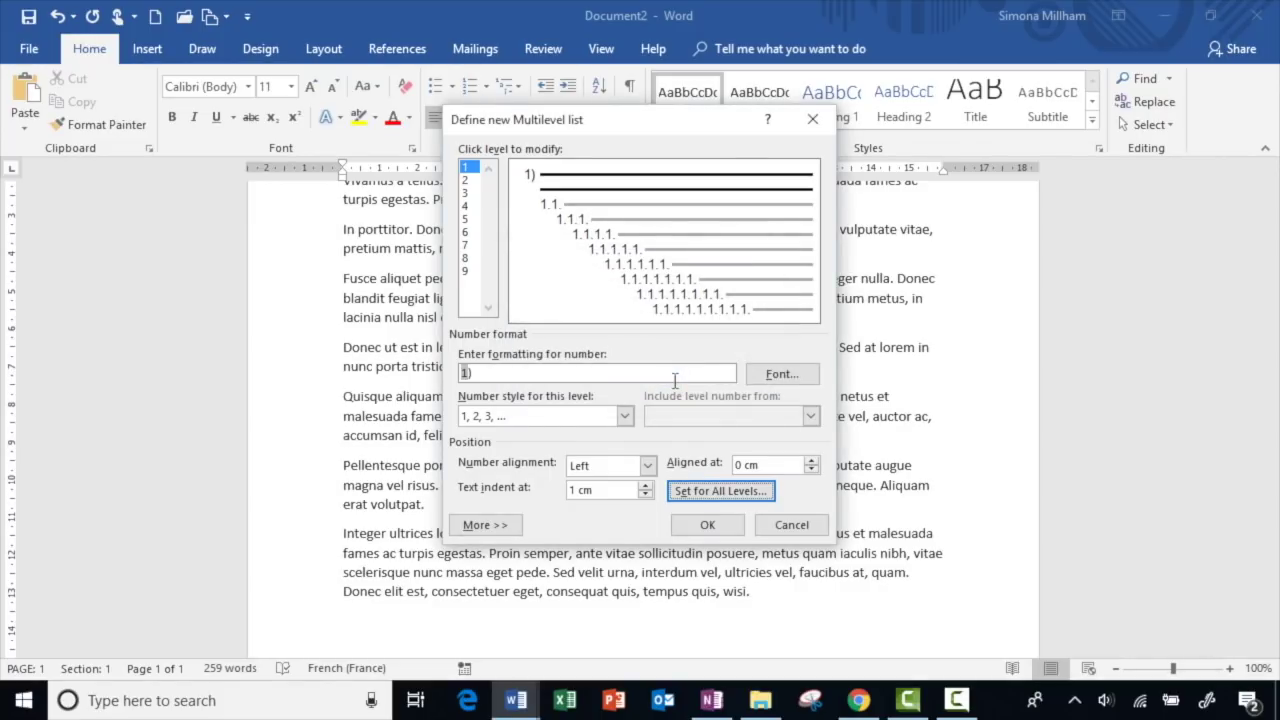
# Step: Clear the level 2 number format and assign the 1, 2, 3, … number style to that level
pyautogui.click(466, 180)
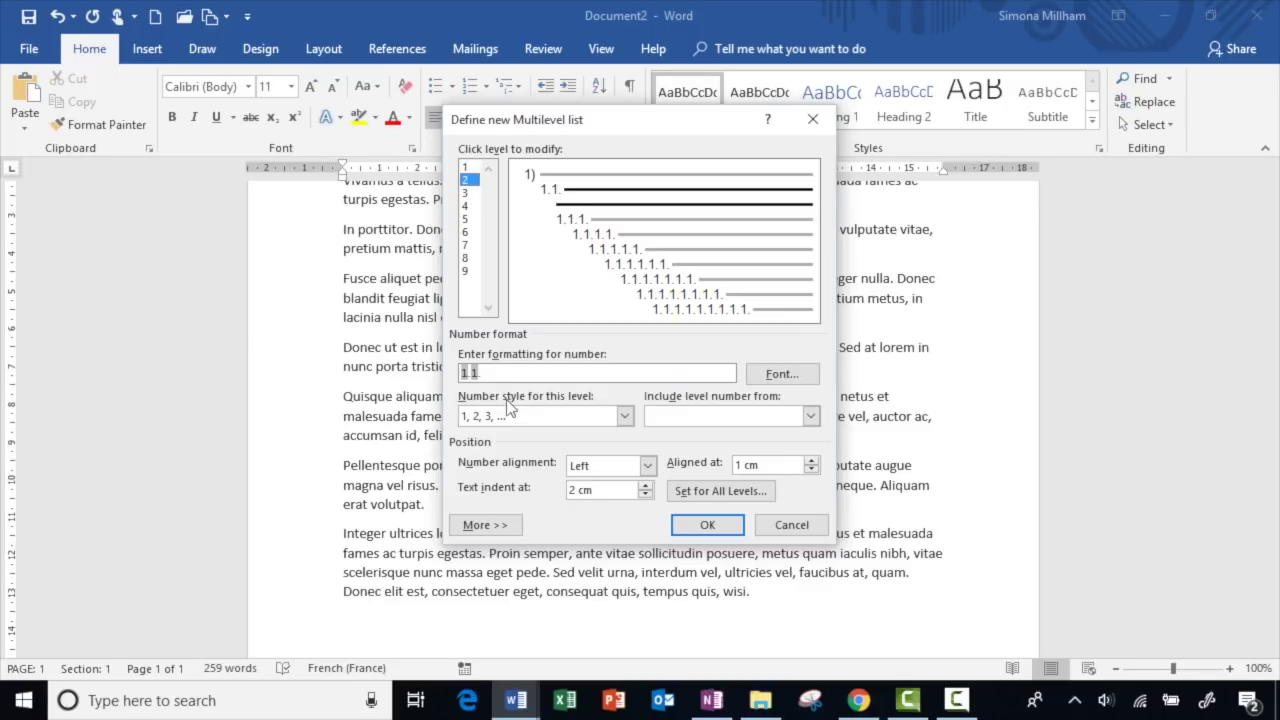
pyautogui.moveTo(510, 374); pyautogui.dragTo(428, 372)
pyautogui.press('Delete')
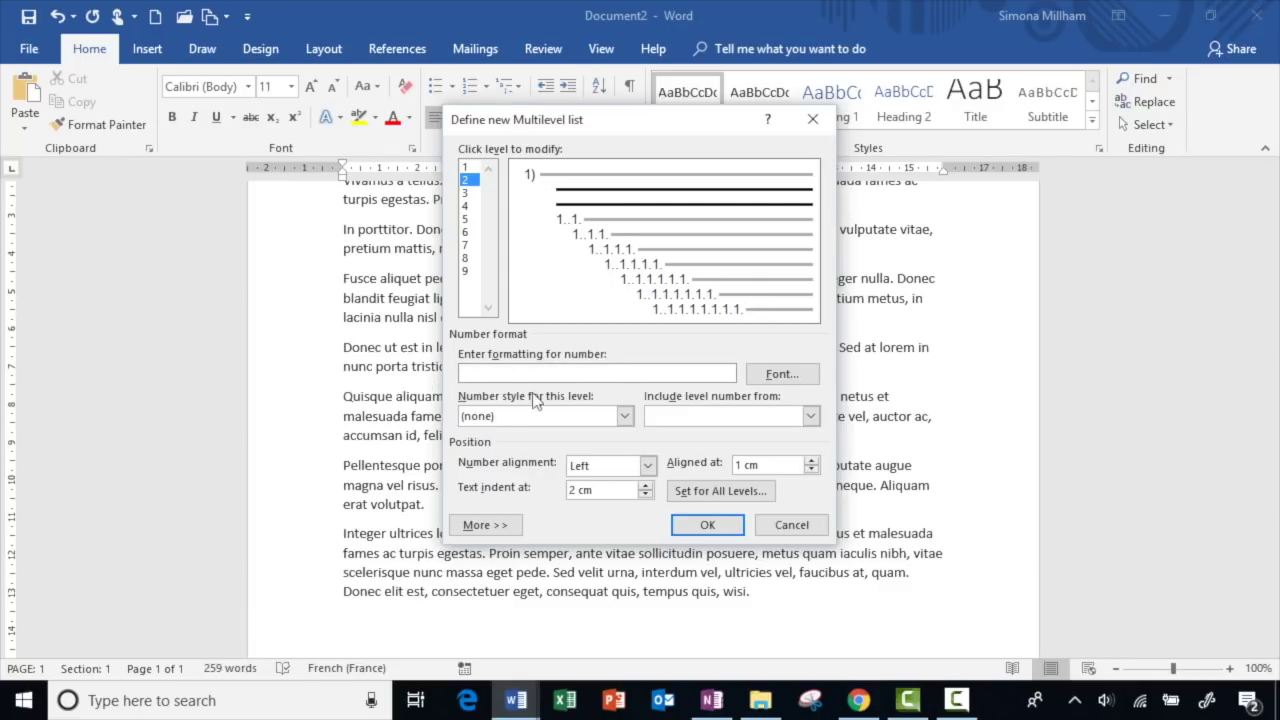
pyautogui.click(620, 415)
pyautogui.click(510, 442)
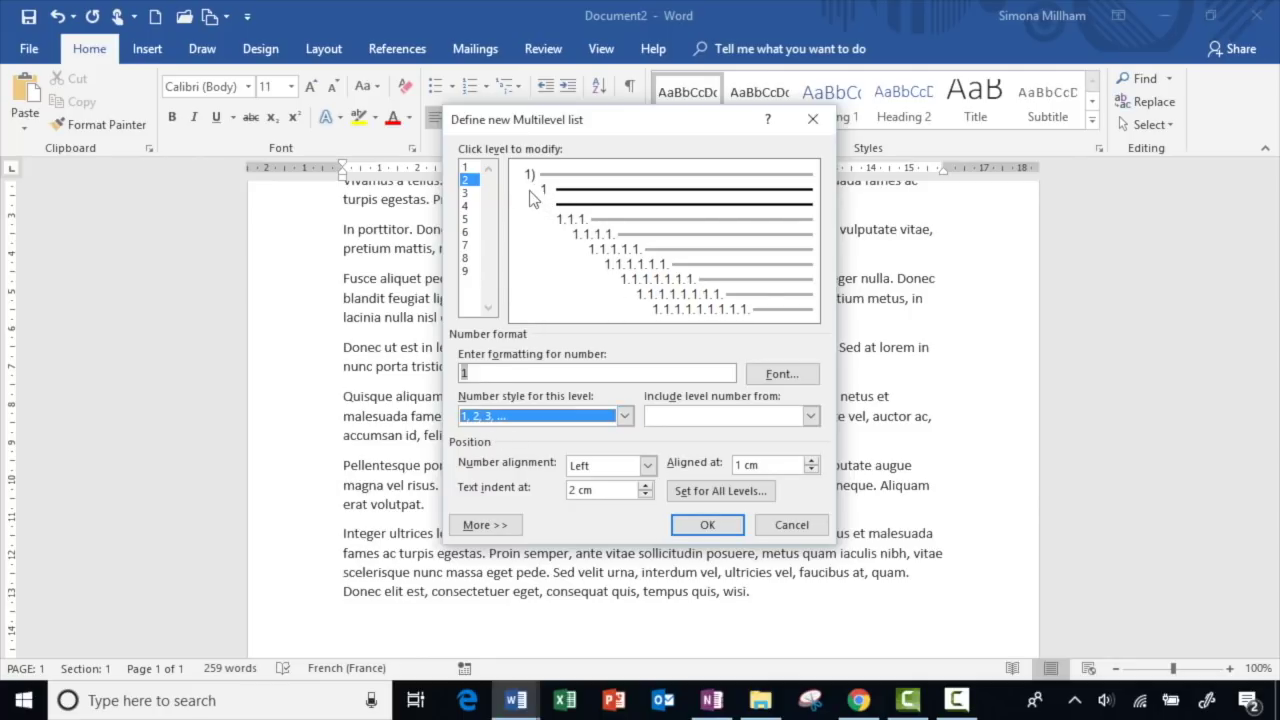
# Step: Set the level 2 number format to 1.1 by including the level 1 number, and remove the trailing period from level 3
pyautogui.click(808, 416)
pyautogui.click(705, 434)
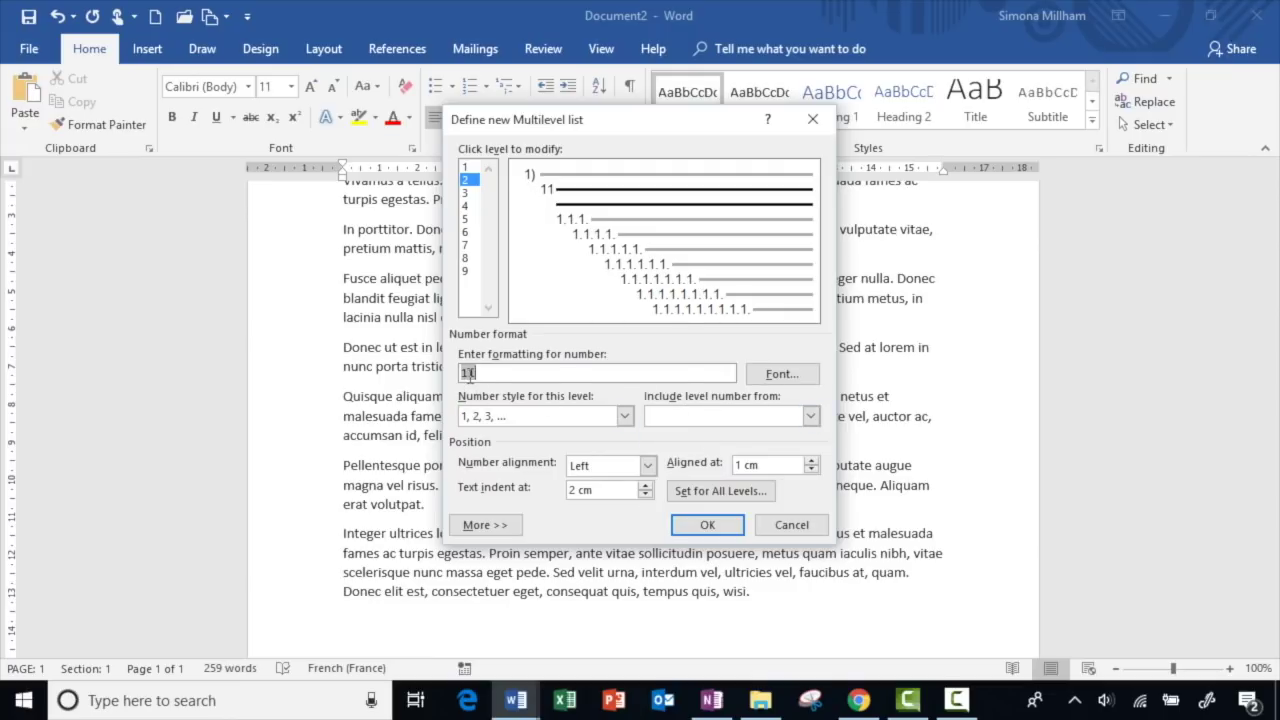
pyautogui.write('.')
pyautogui.click(466, 192)
pyautogui.click(538, 372)
pyautogui.press('BackSpace')
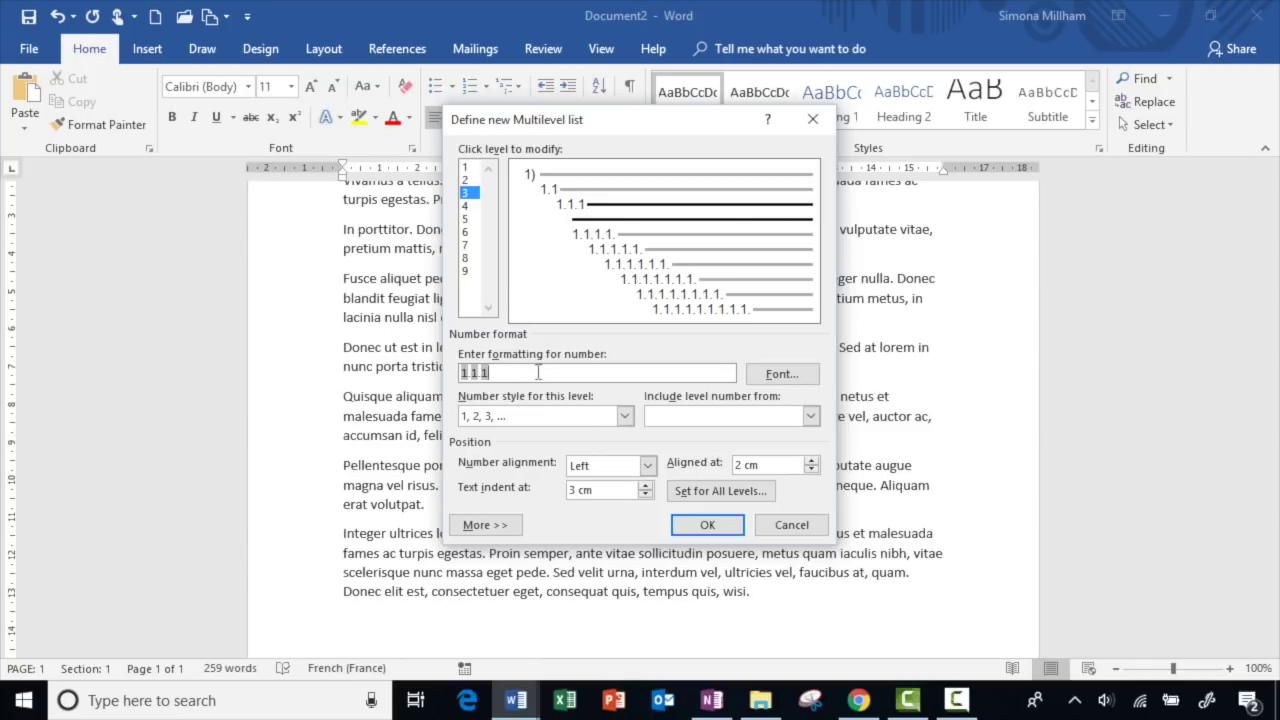
# Step: Assign a round bullet as the level 4 number style and accept the multilevel list definition
pyautogui.click(466, 206)
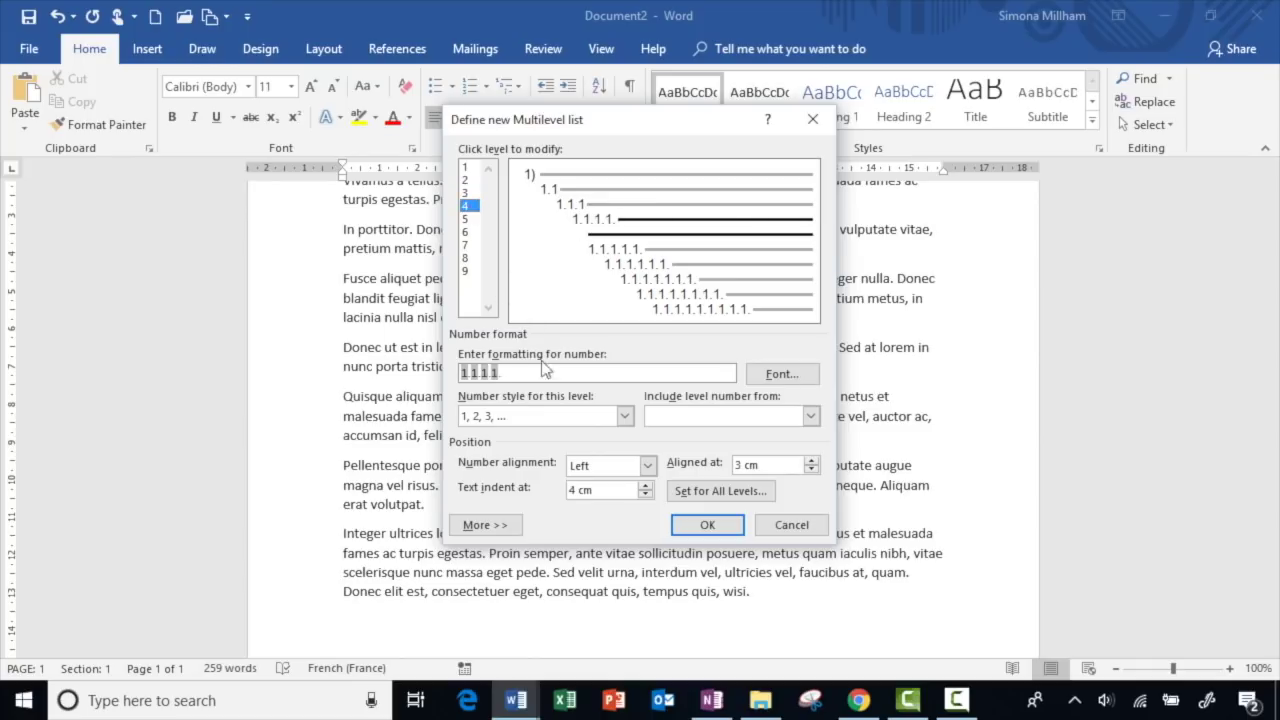
pyautogui.click(625, 415)
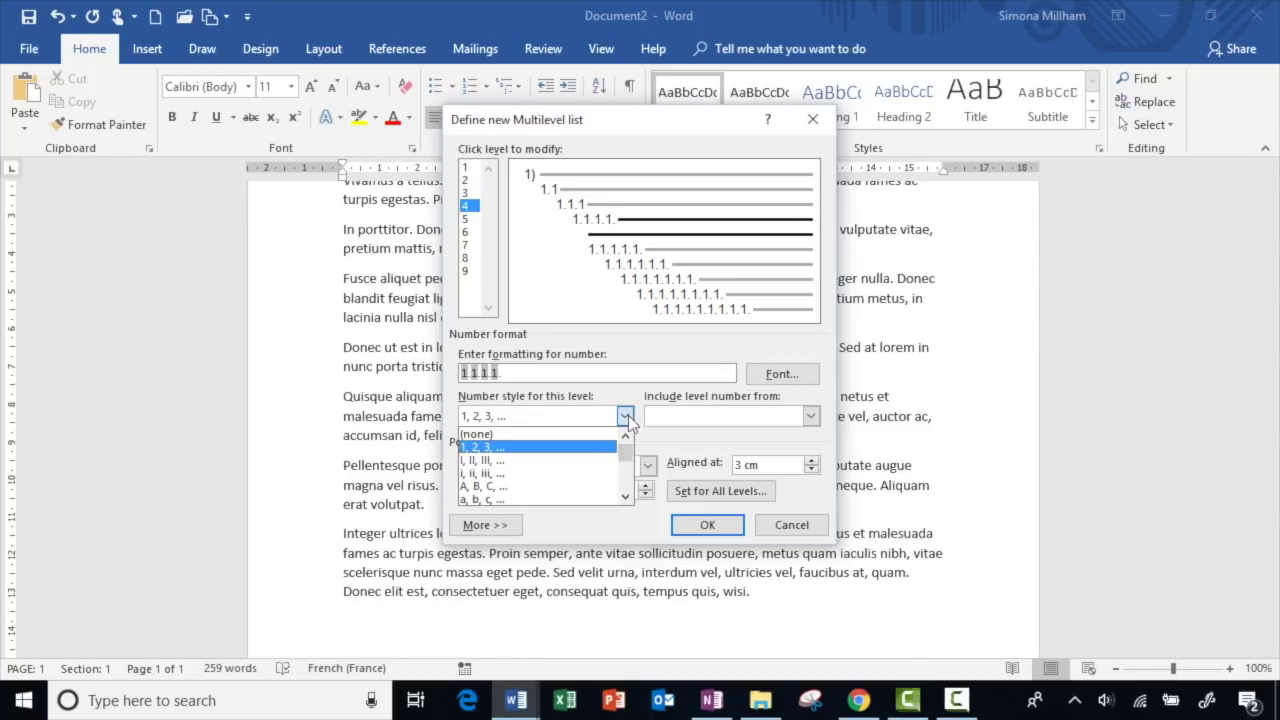
pyautogui.click(626, 496)
pyautogui.click(626, 496)
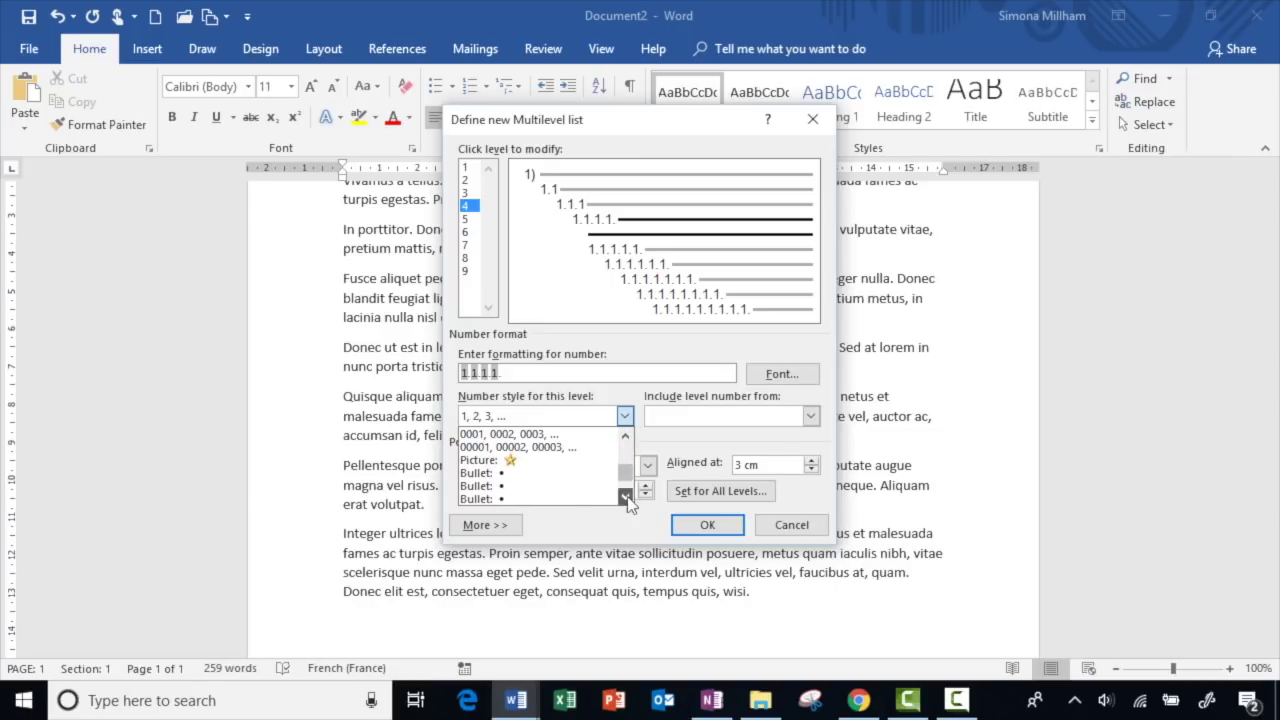
pyautogui.click(626, 496)
pyautogui.click(495, 488)
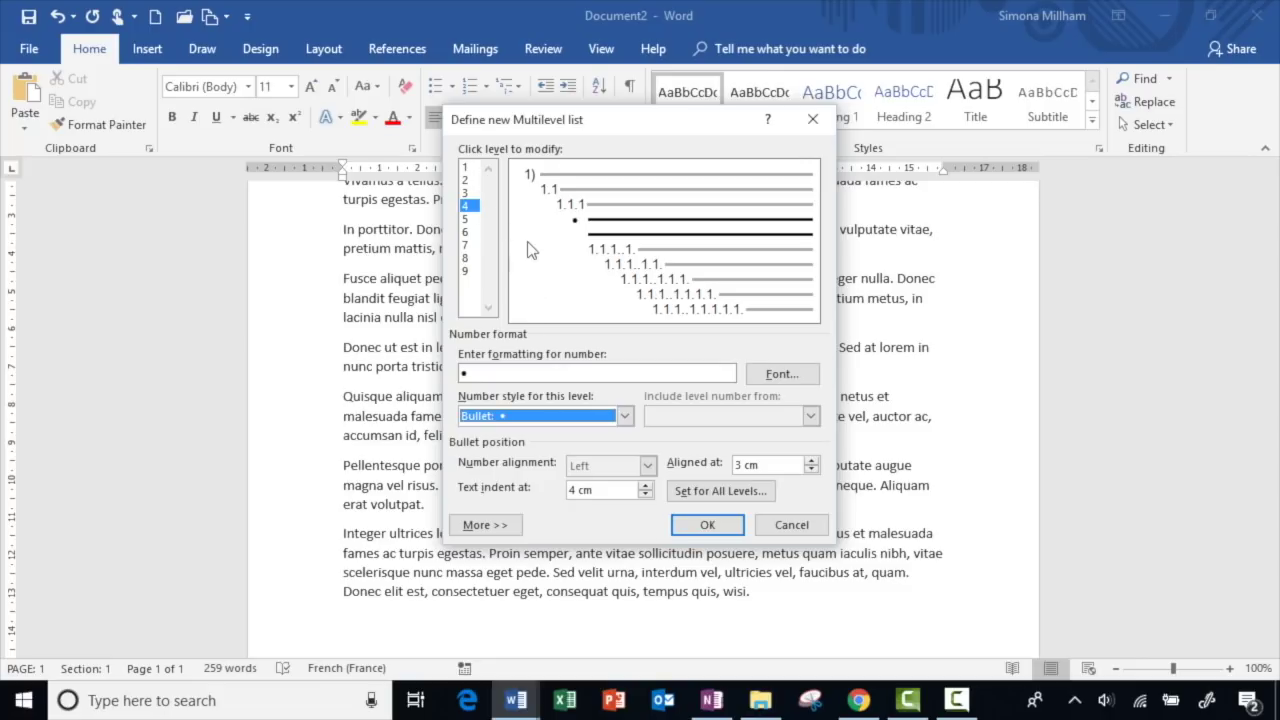
pyautogui.click(728, 523)
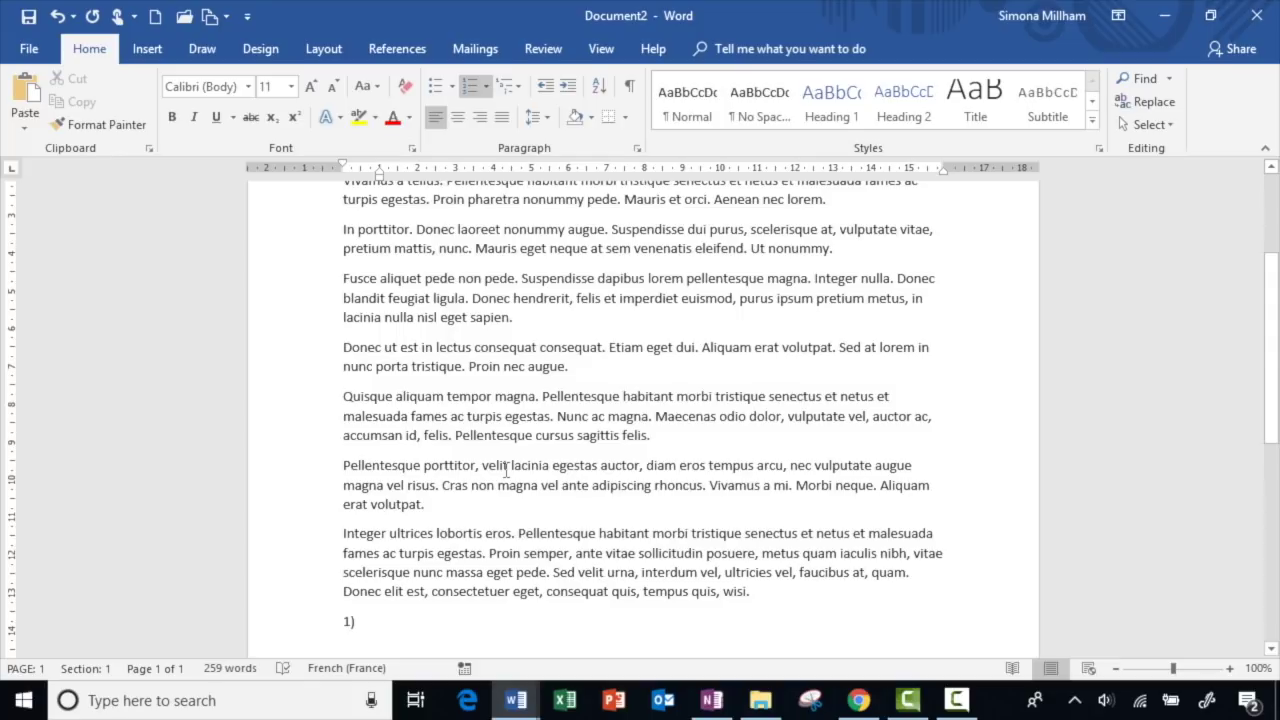
# Step: Apply the custom 1), 1.1, 1.1.1 multilevel list to the whole document
pyautogui.scroll(4, 506, 469)
pyautogui.hotkey('ctrl', 'a')
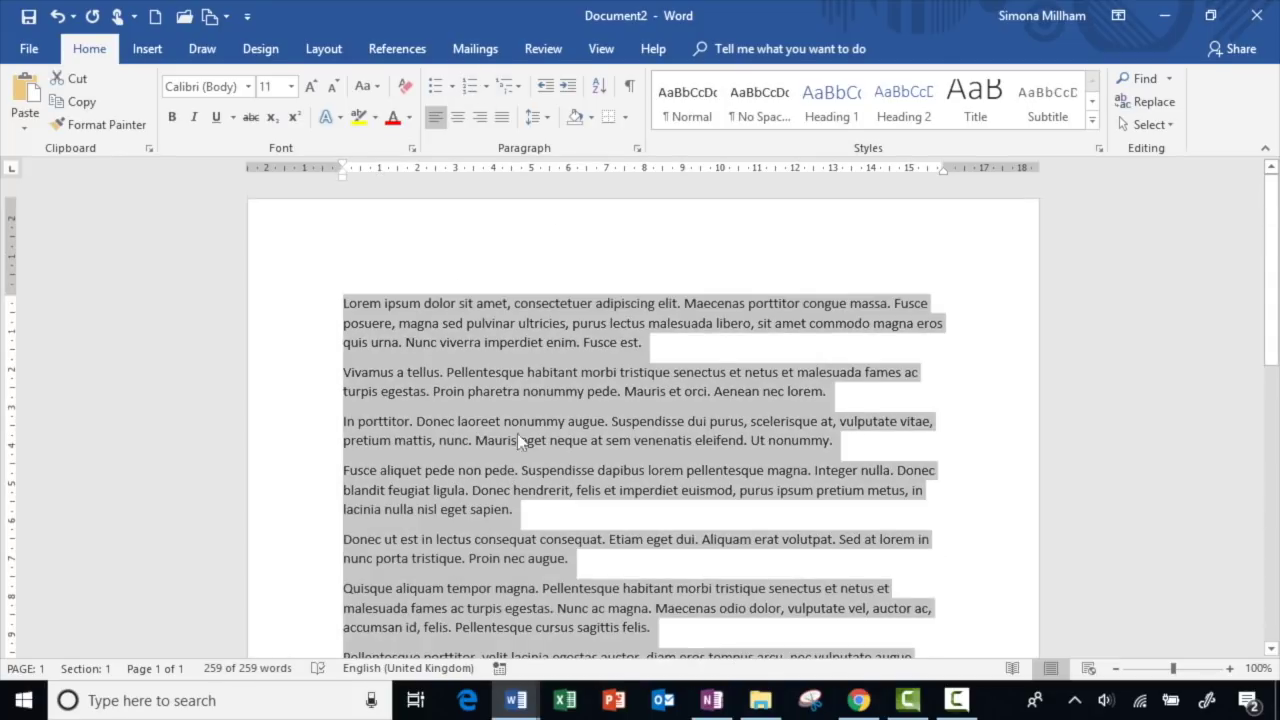
pyautogui.click(518, 89)
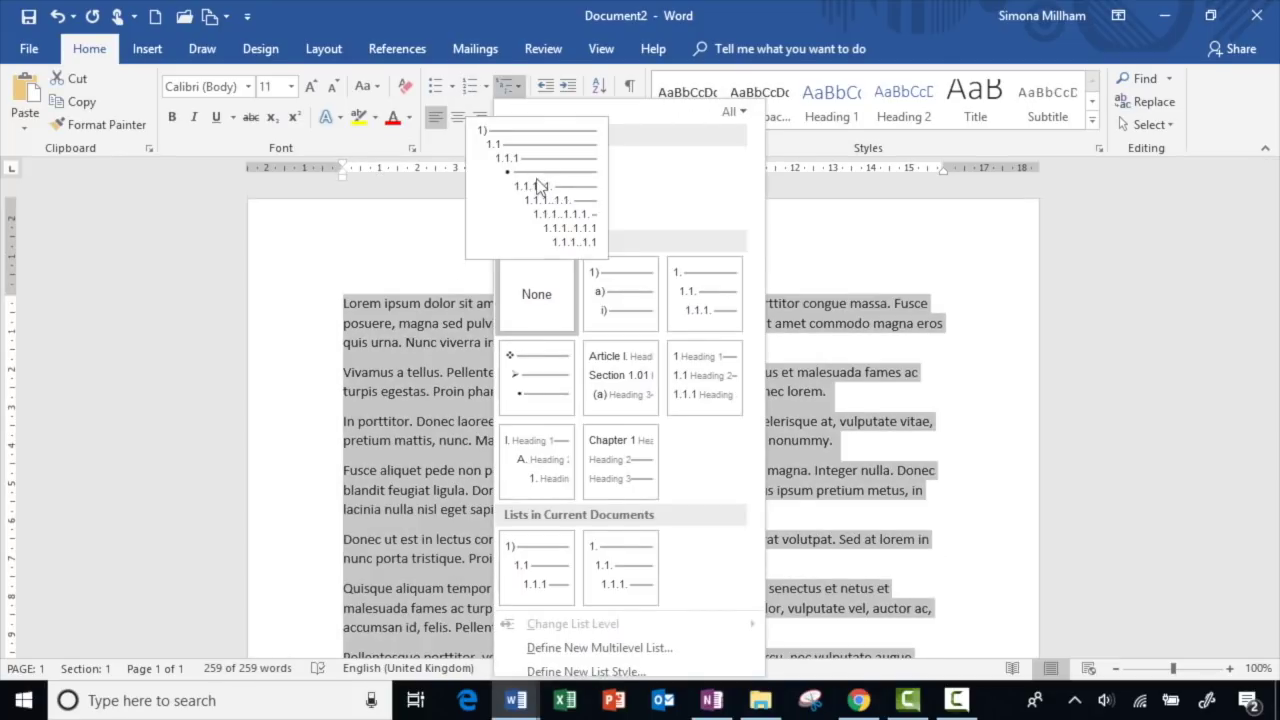
pyautogui.click(538, 186)
pyautogui.click(366, 324)
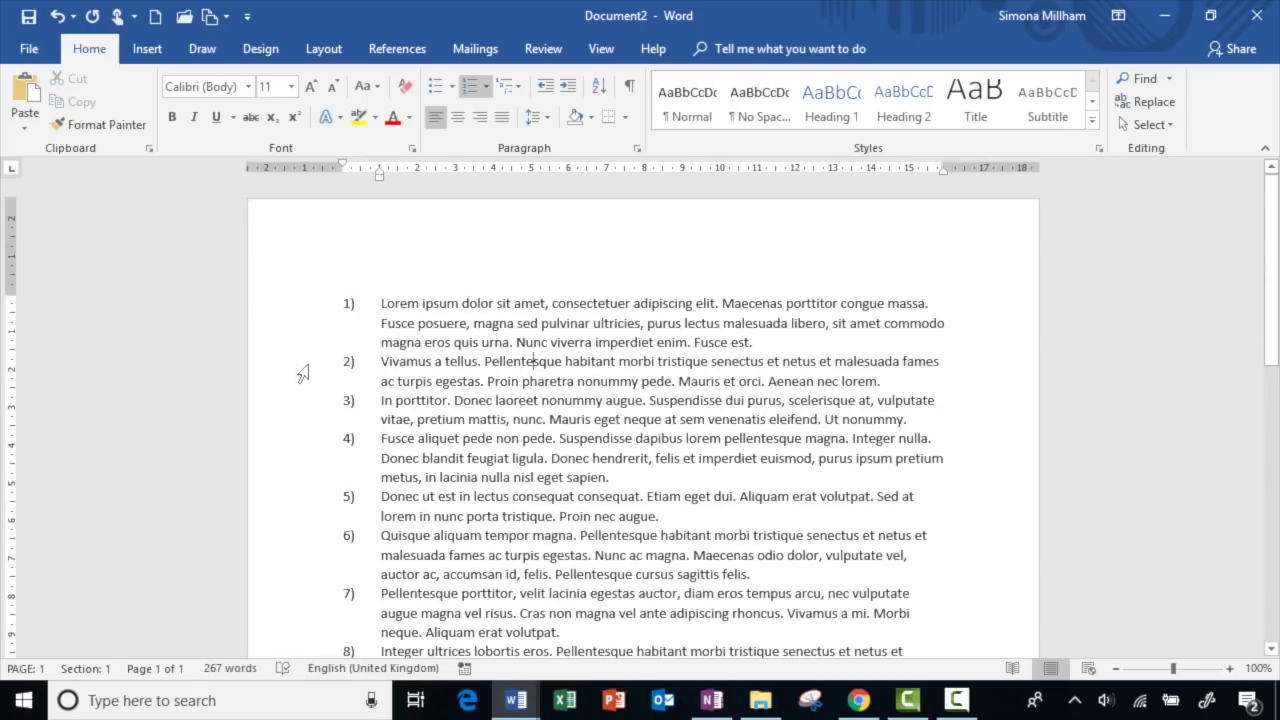
# Step: Demote the second to fourth paragraphs to level 2 and the fifth and sixth paragraphs to level 3
pyautogui.moveTo(303, 374); pyautogui.dragTo(306, 443)
pyautogui.press('Tab')
pyautogui.moveTo(314, 540); pyautogui.dragTo(314, 598)
pyautogui.click(566, 88)
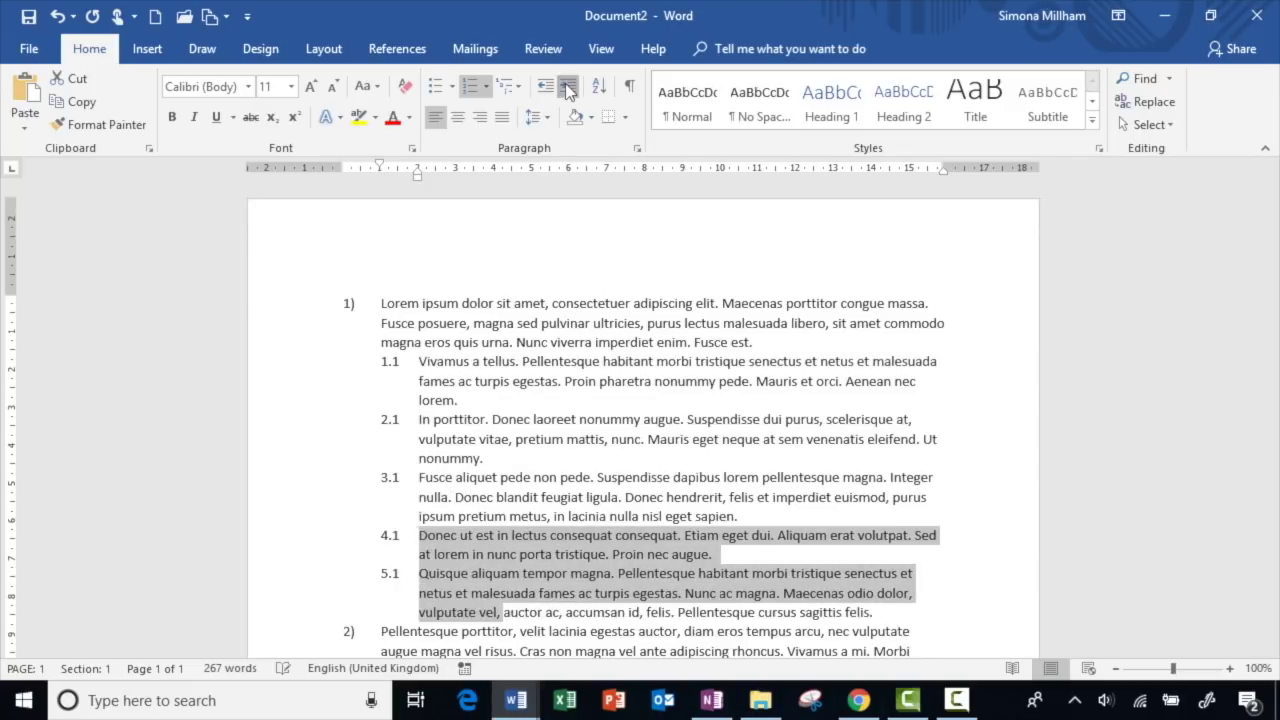
pyautogui.click(566, 88)
pyautogui.click(536, 550)
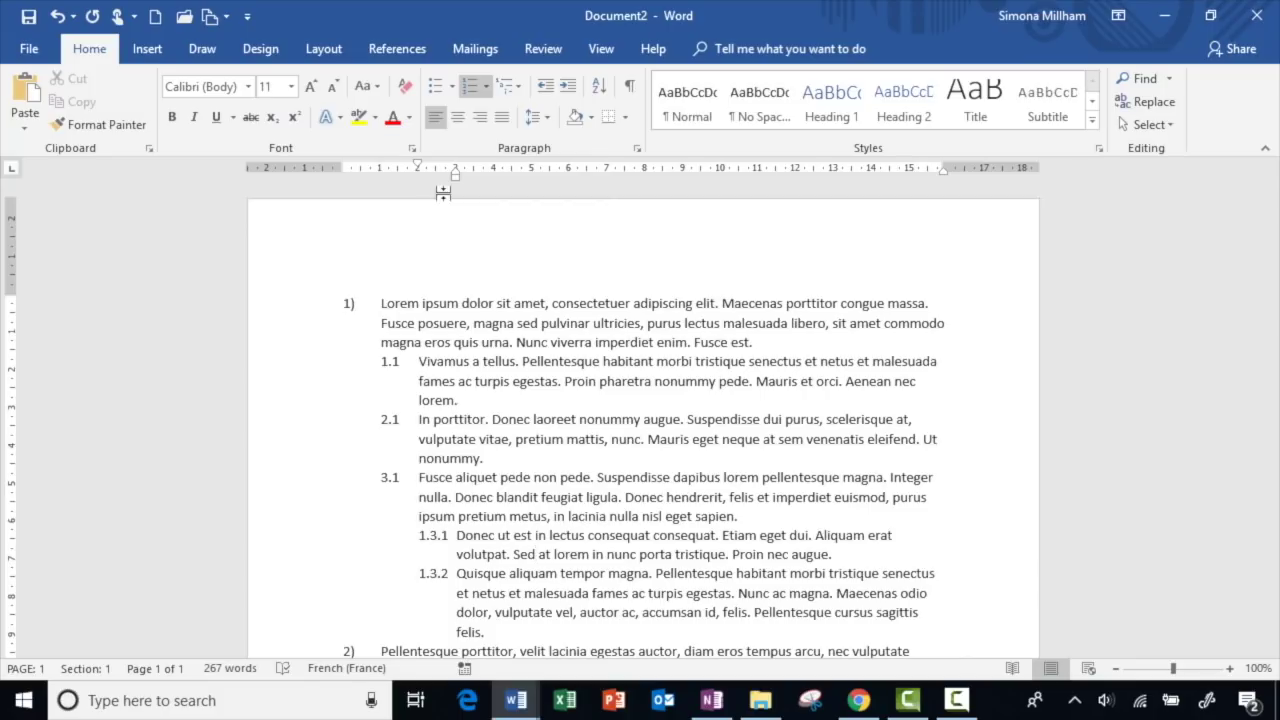
pyautogui.click(487, 480)
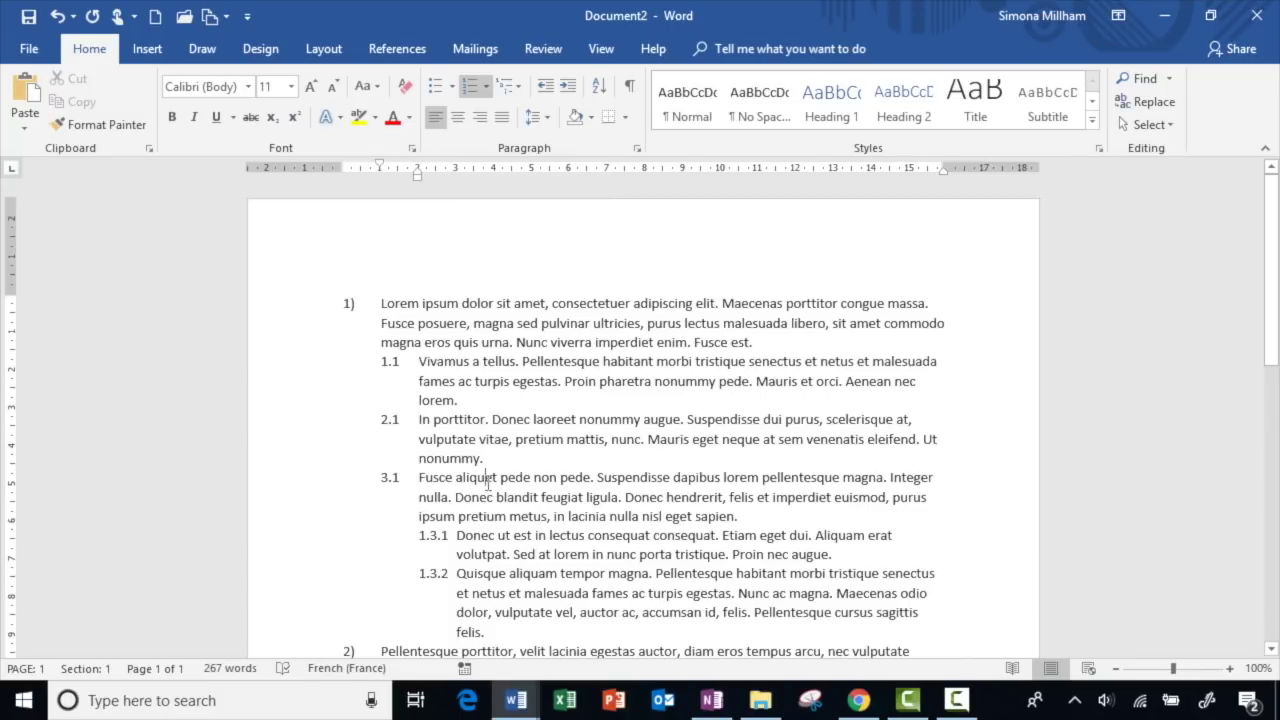
pyautogui.click(459, 420)
pyautogui.click(421, 323)
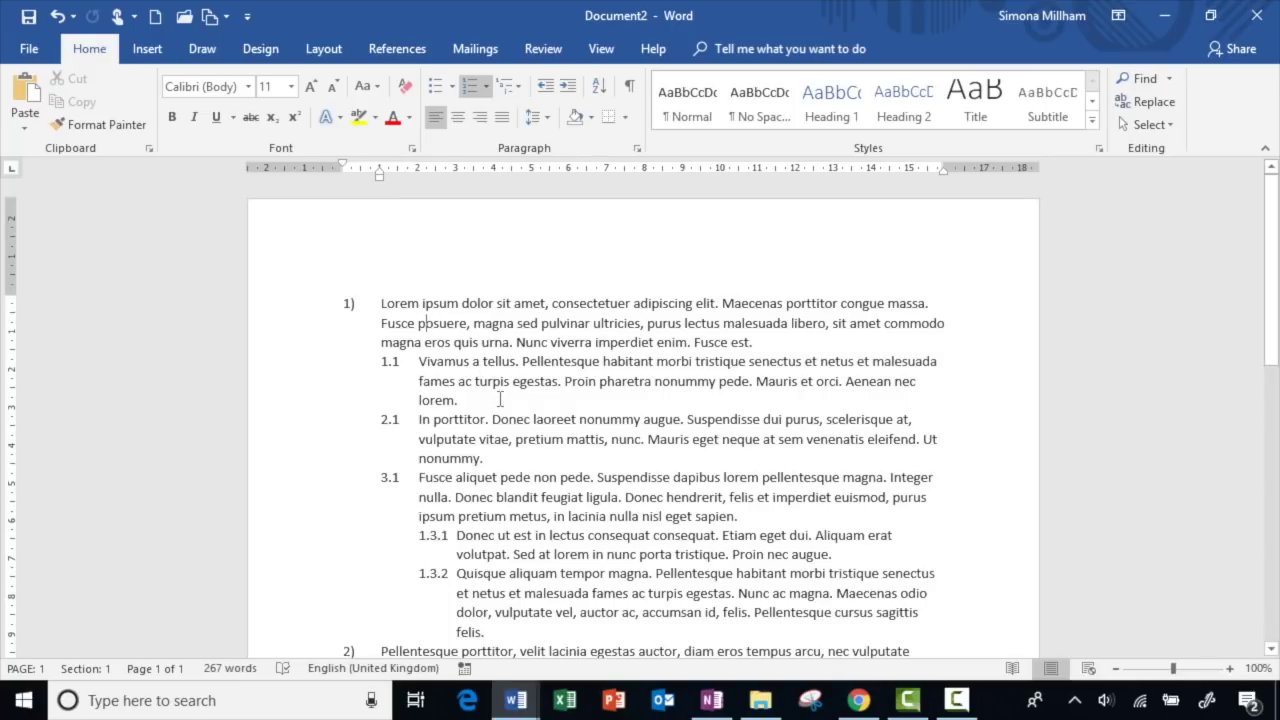
# Step: Turn off "Don't add space between paragraphs of the same style" for all the text in the document
pyautogui.hotkey('ctrl', 'a')
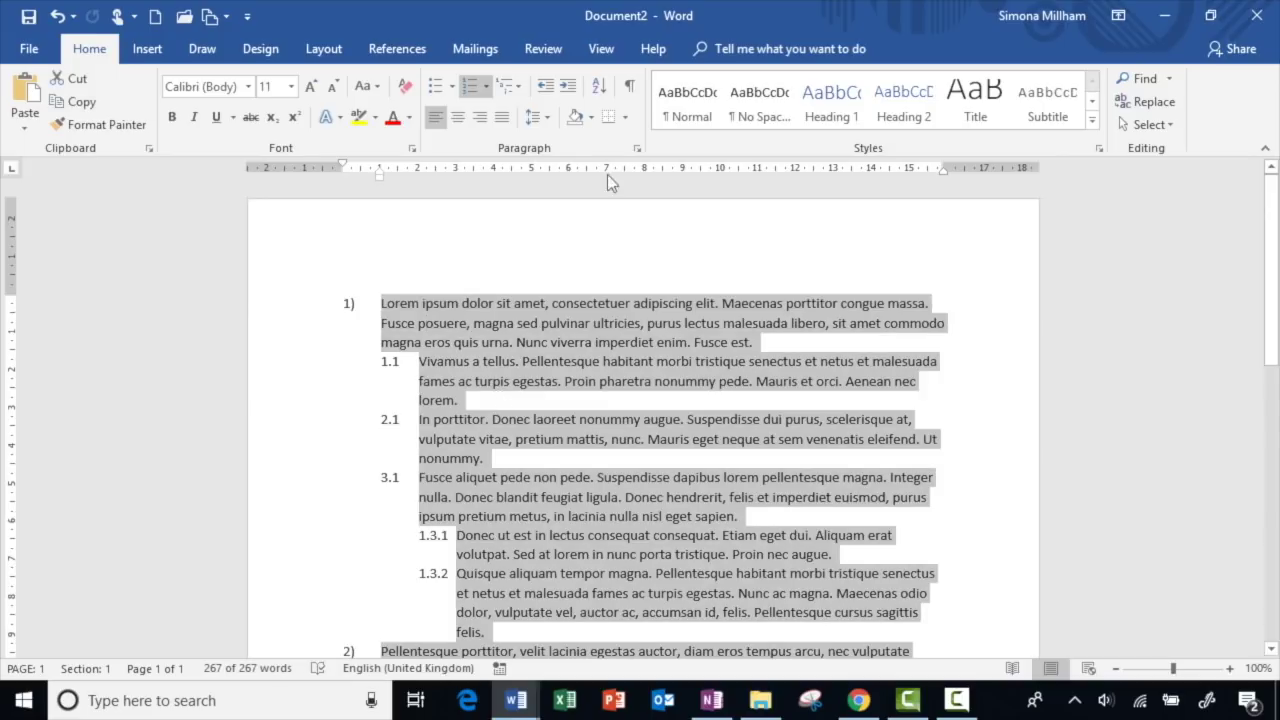
pyautogui.click(636, 148)
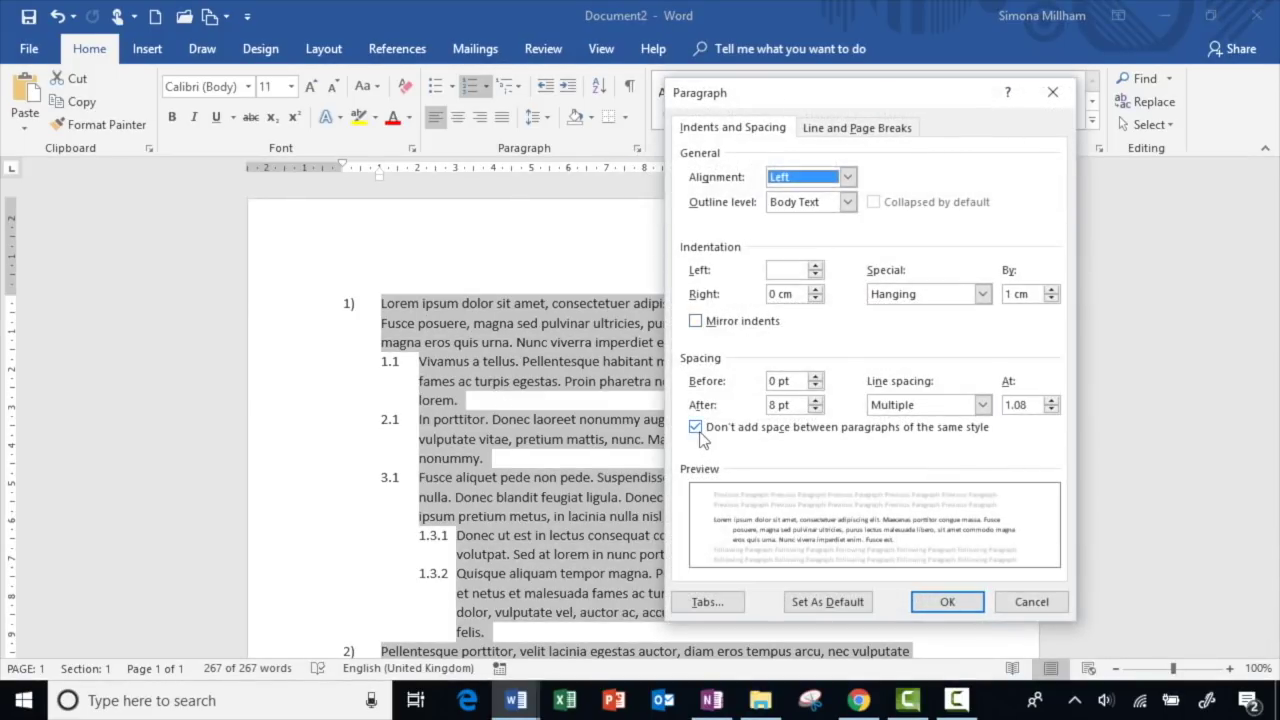
pyautogui.click(696, 427)
pyautogui.click(946, 602)
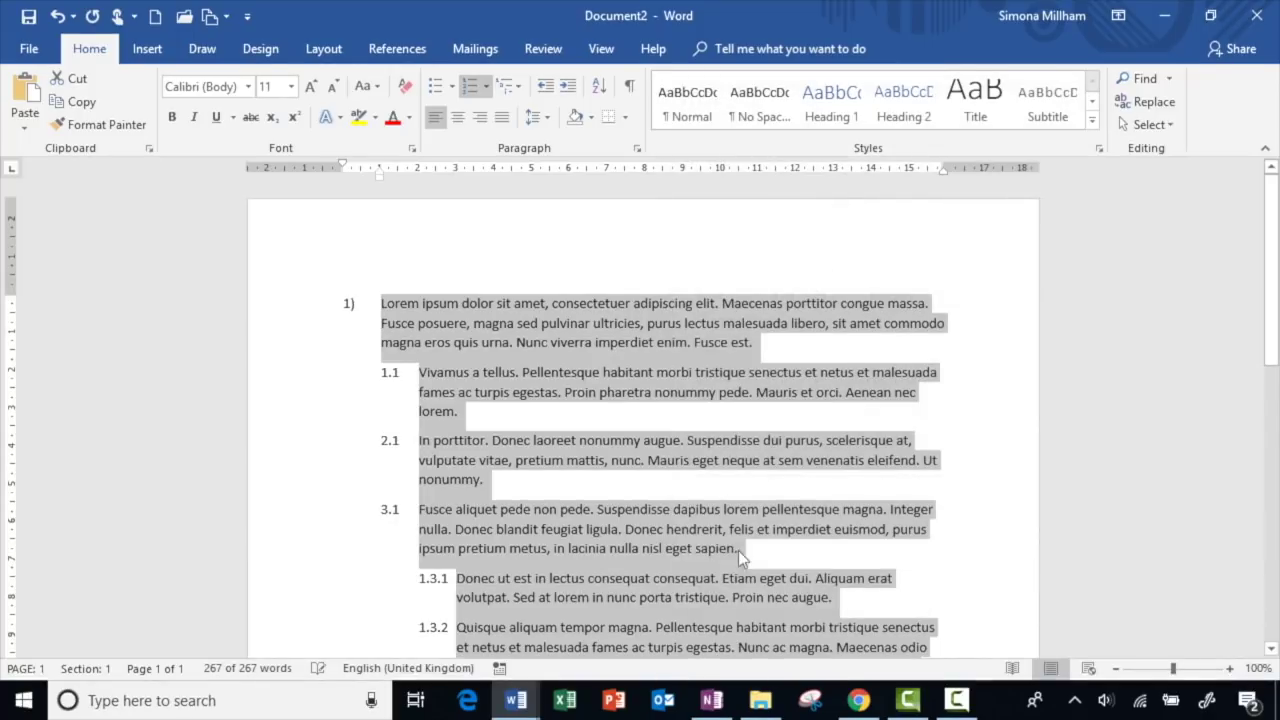
pyautogui.click(684, 500)
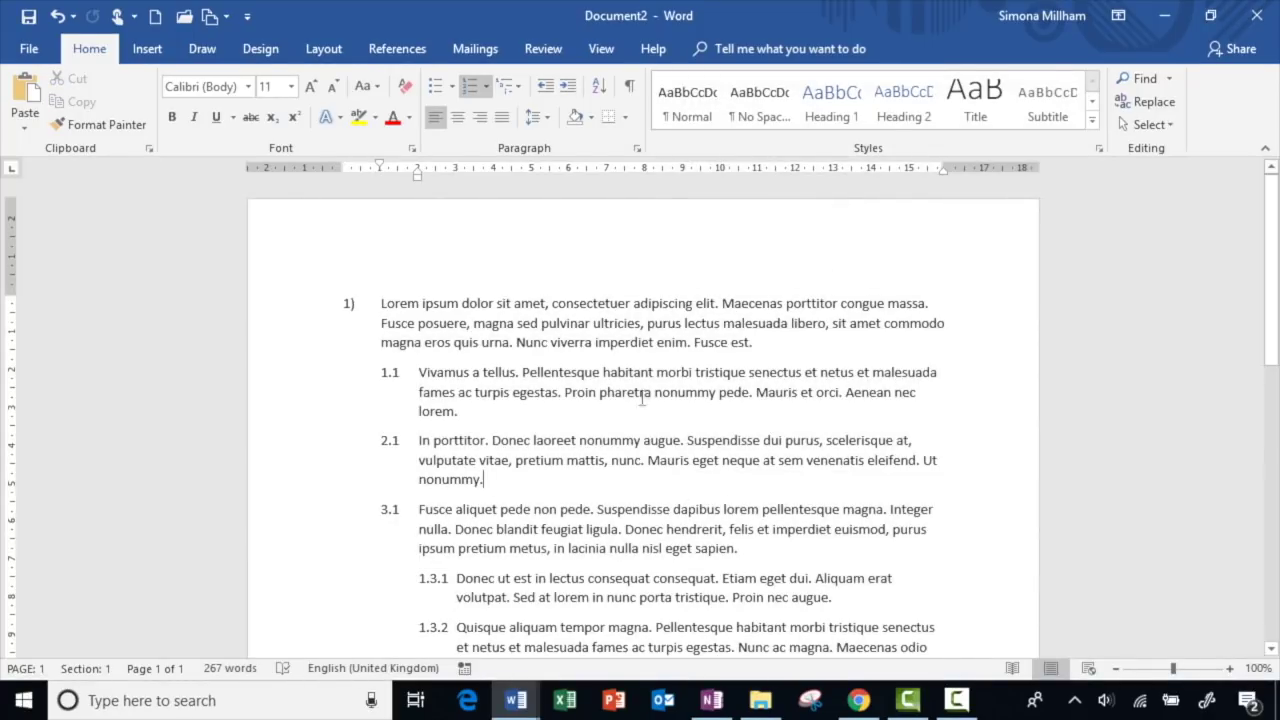
# Step: Define a new list style named Contract Numbering from the current list, available to new documents based on this template
pyautogui.click(516, 86)
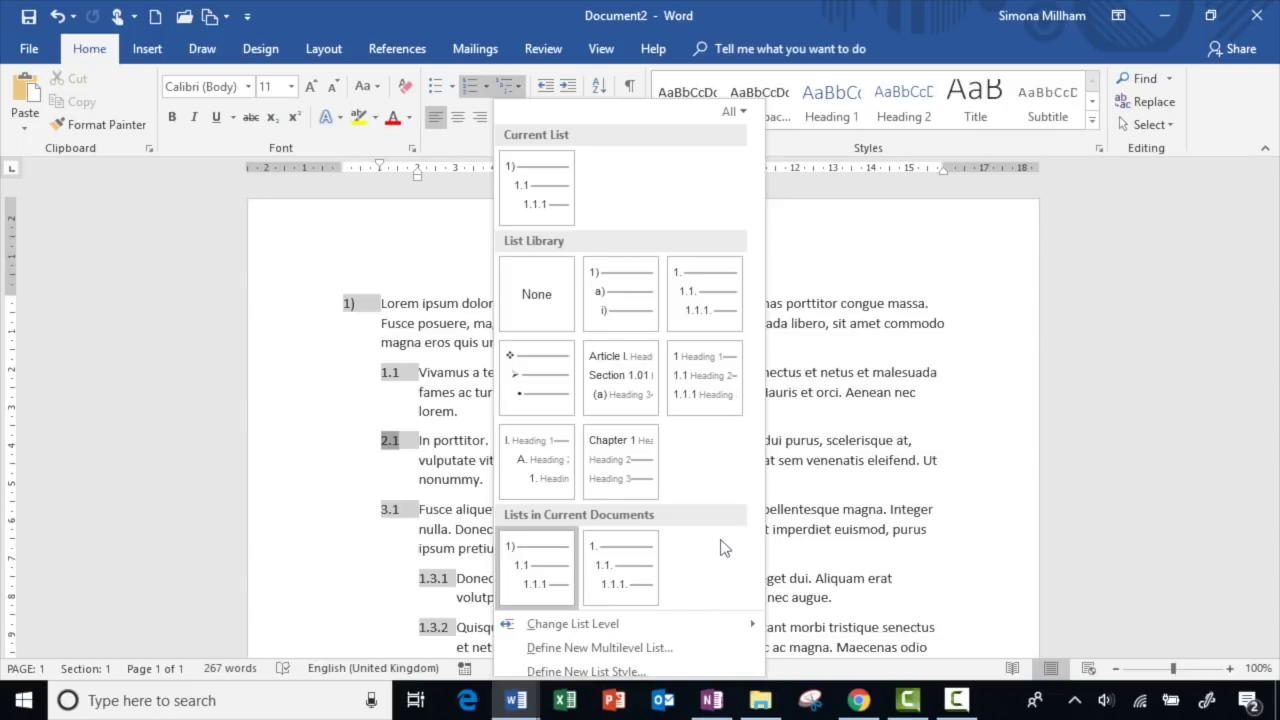
pyautogui.click(688, 671)
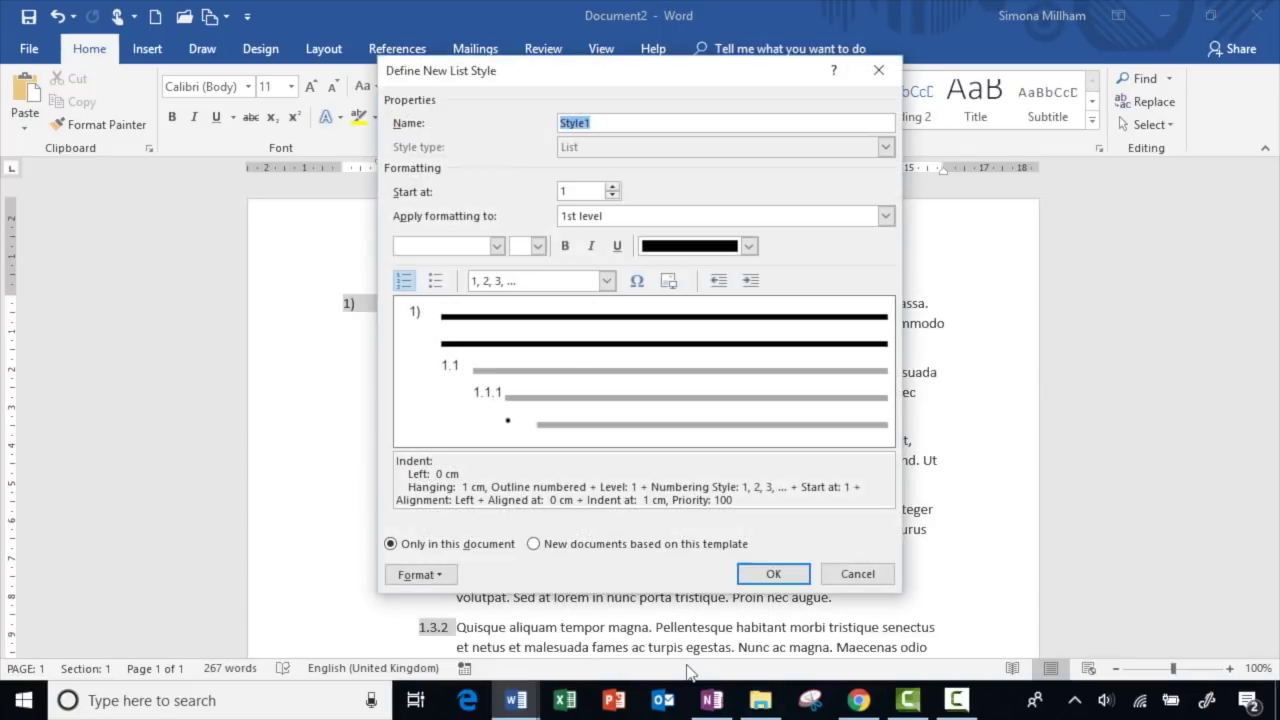
pyautogui.write('Contract Numbering')
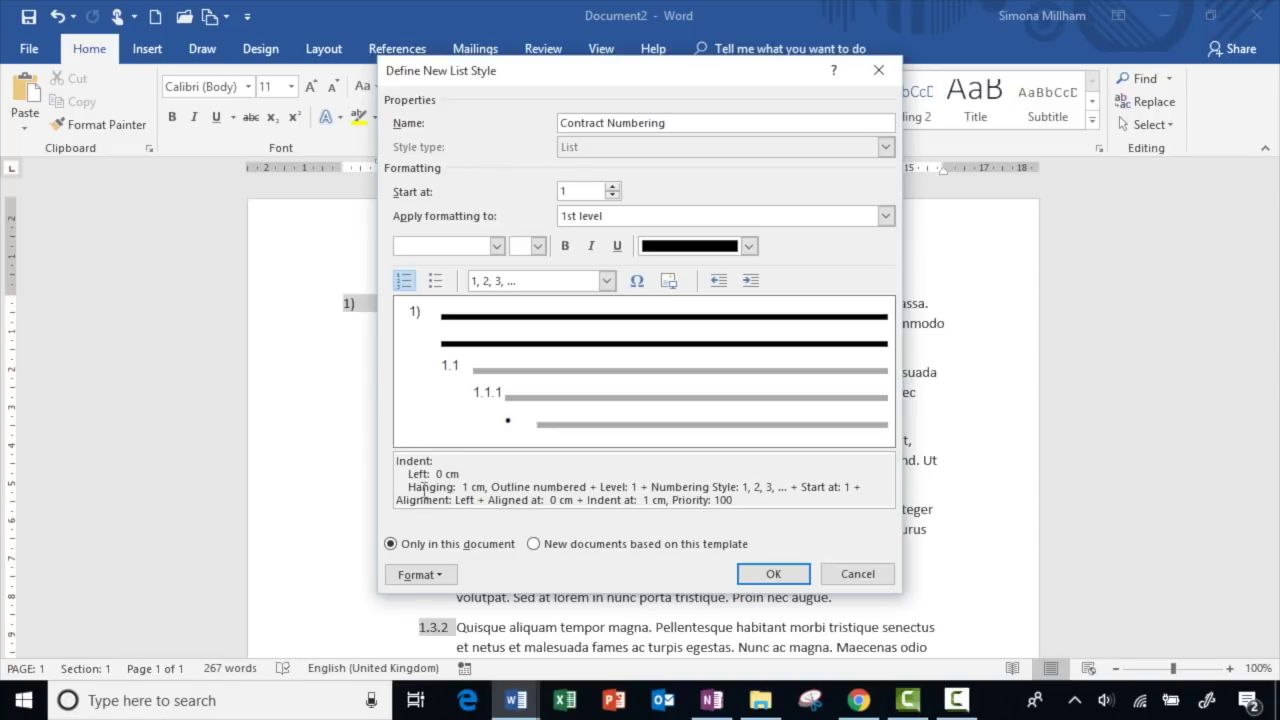
pyautogui.click(416, 575)
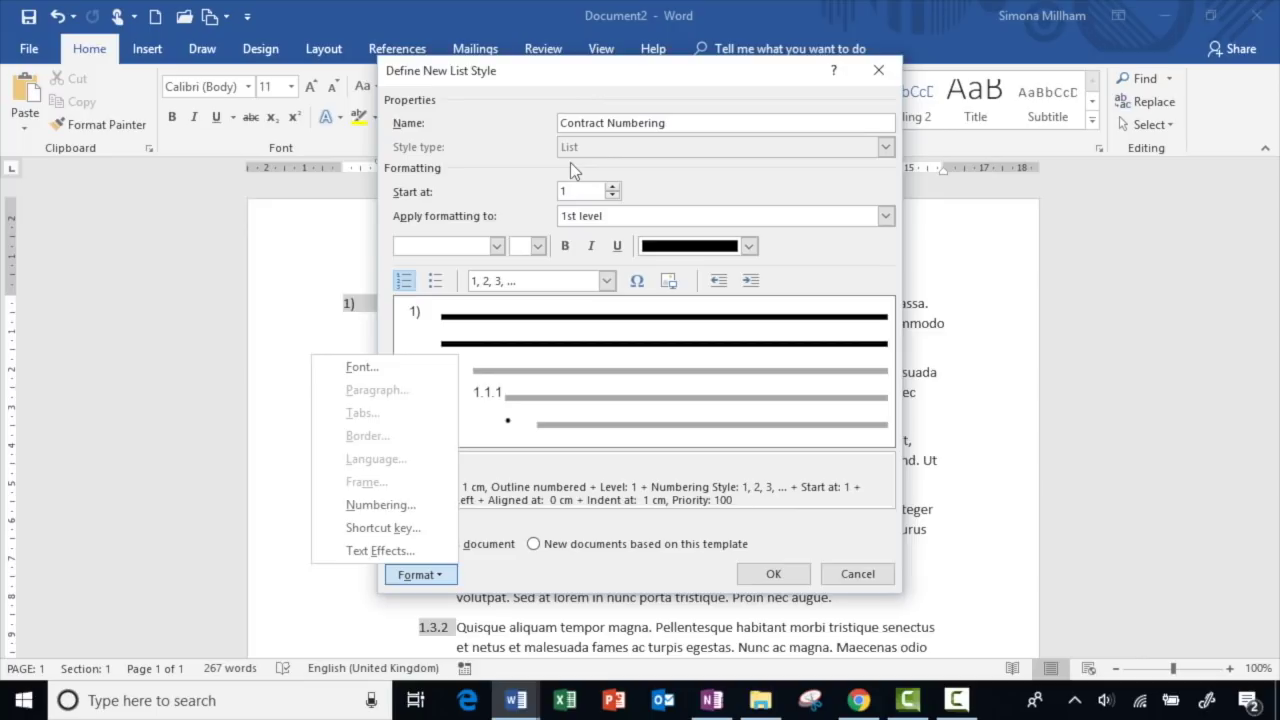
pyautogui.press('Escape')
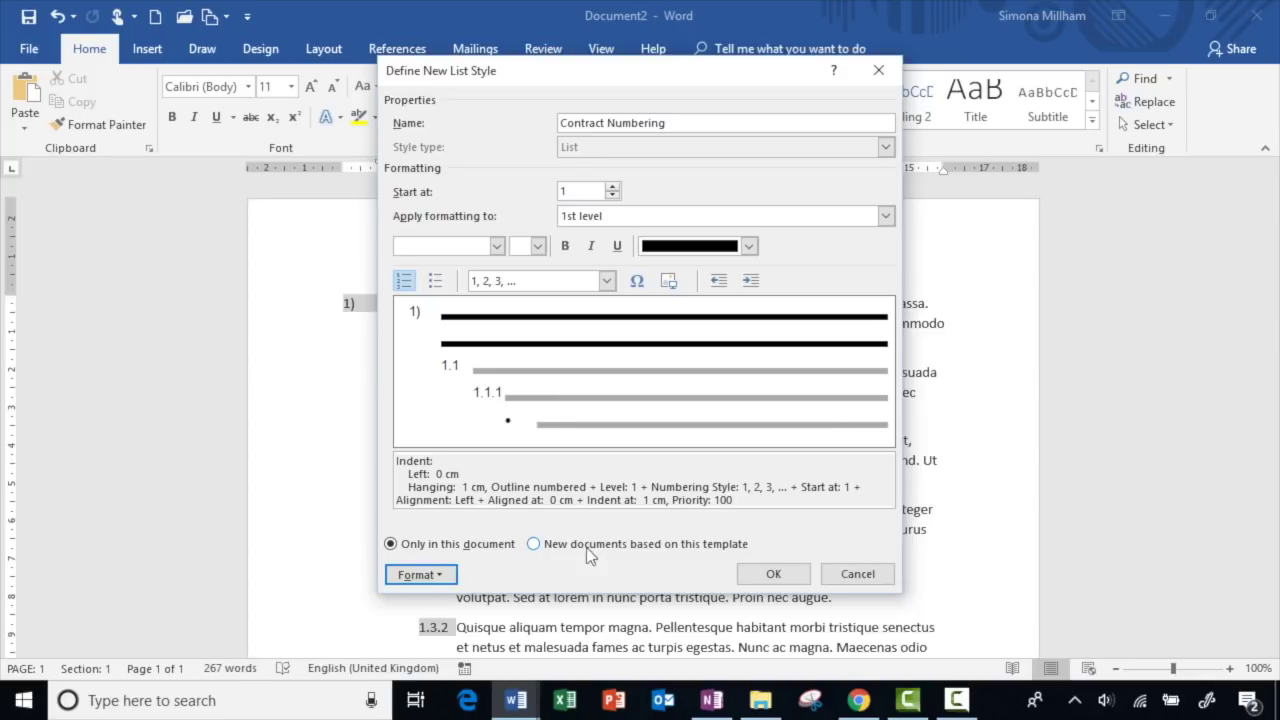
pyautogui.click(534, 545)
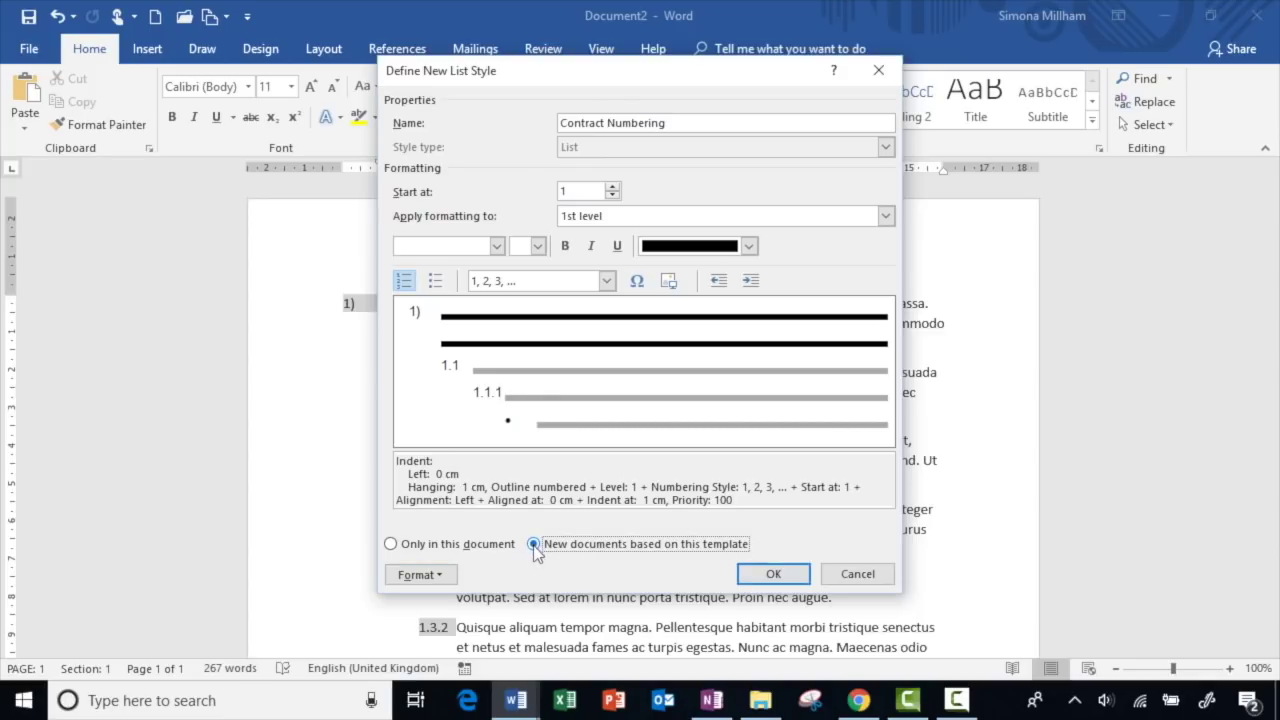
pyautogui.click(772, 574)
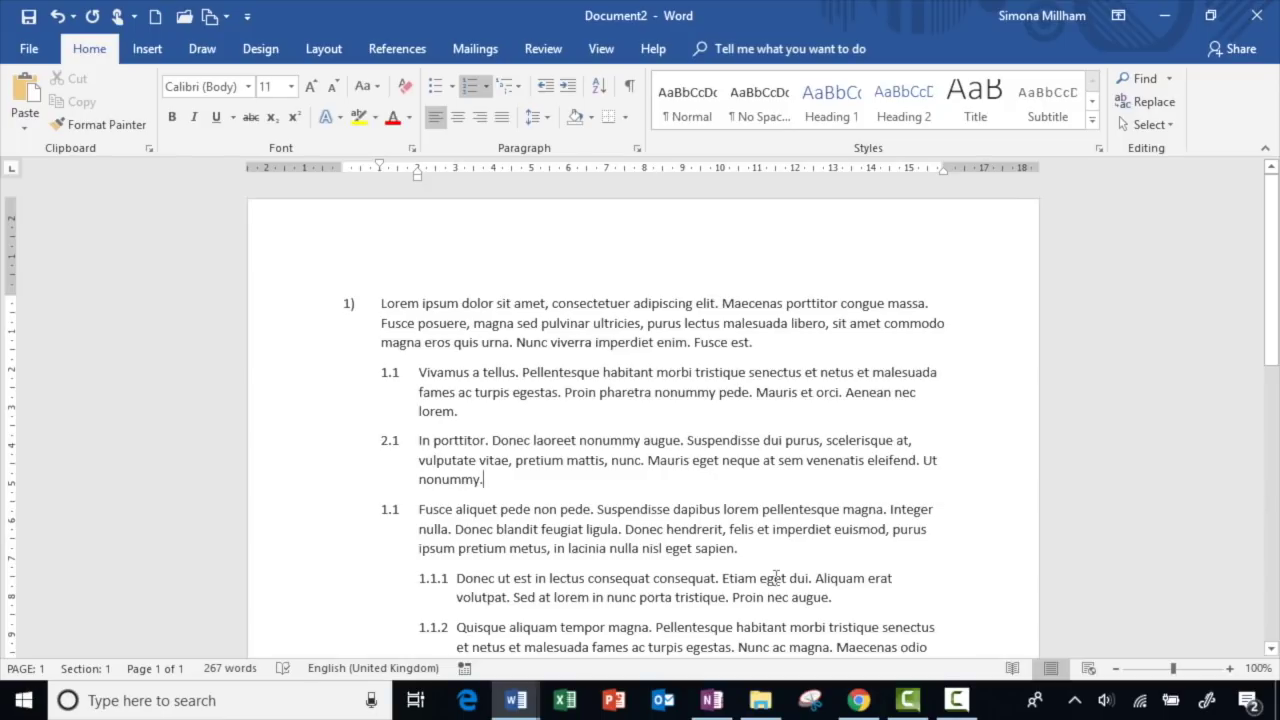
# Step: Copy the first paragraph's text up to "magna eros quis urna." and create a new blank document
pyautogui.moveTo(380, 305); pyautogui.dragTo(515, 342)
pyautogui.hotkey('ctrl', 'c')
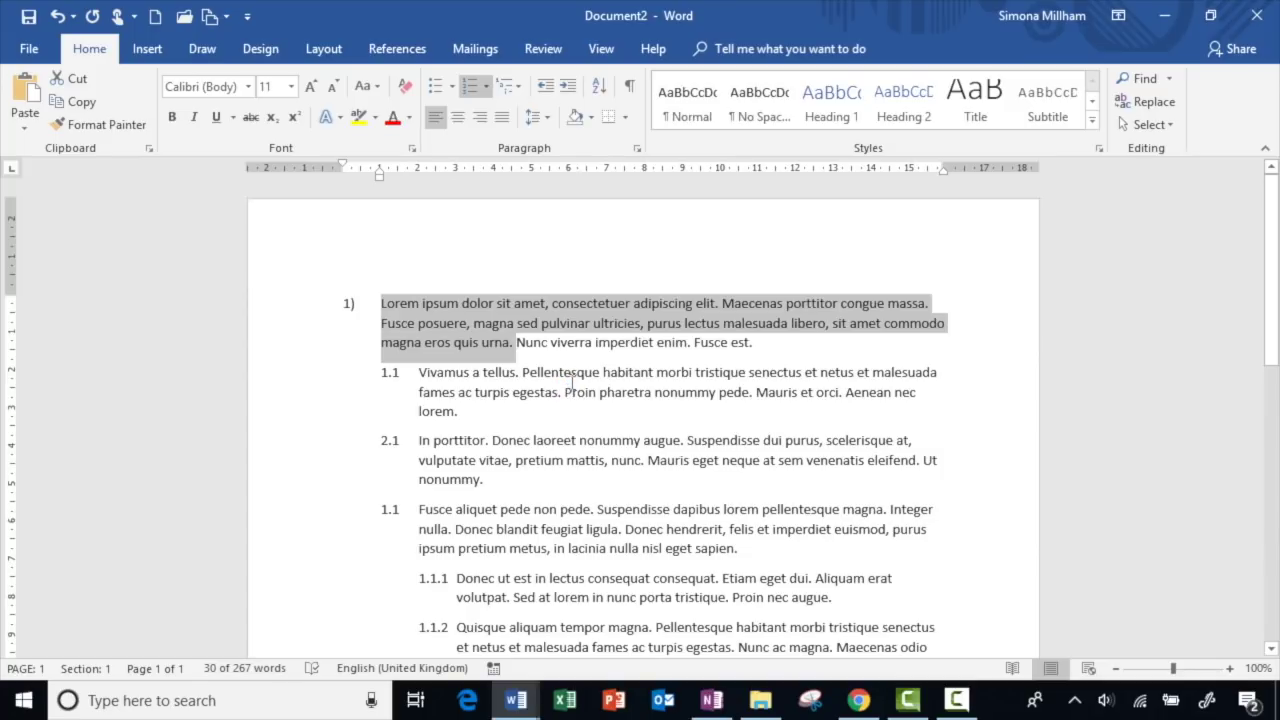
pyautogui.click(155, 18)
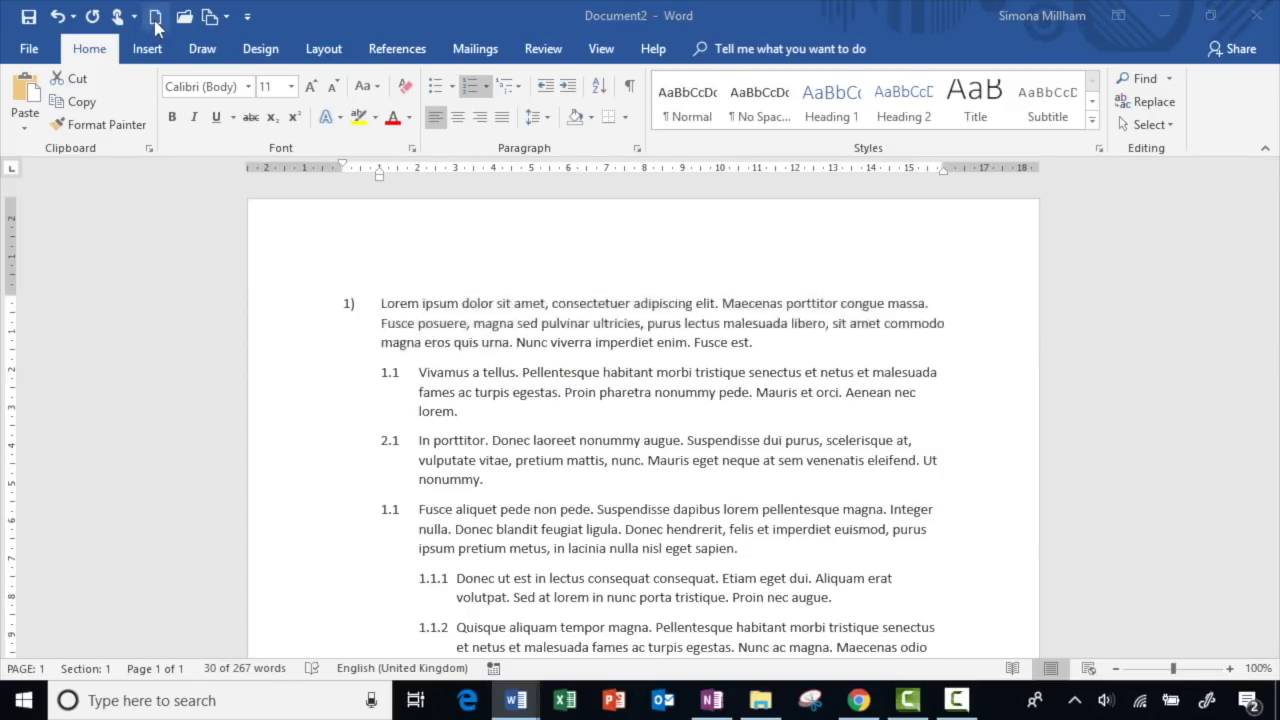
# Step: Apply the Contract Numbering list style in the new document and paste the copied text as the first level 1 item
pyautogui.click(520, 85)
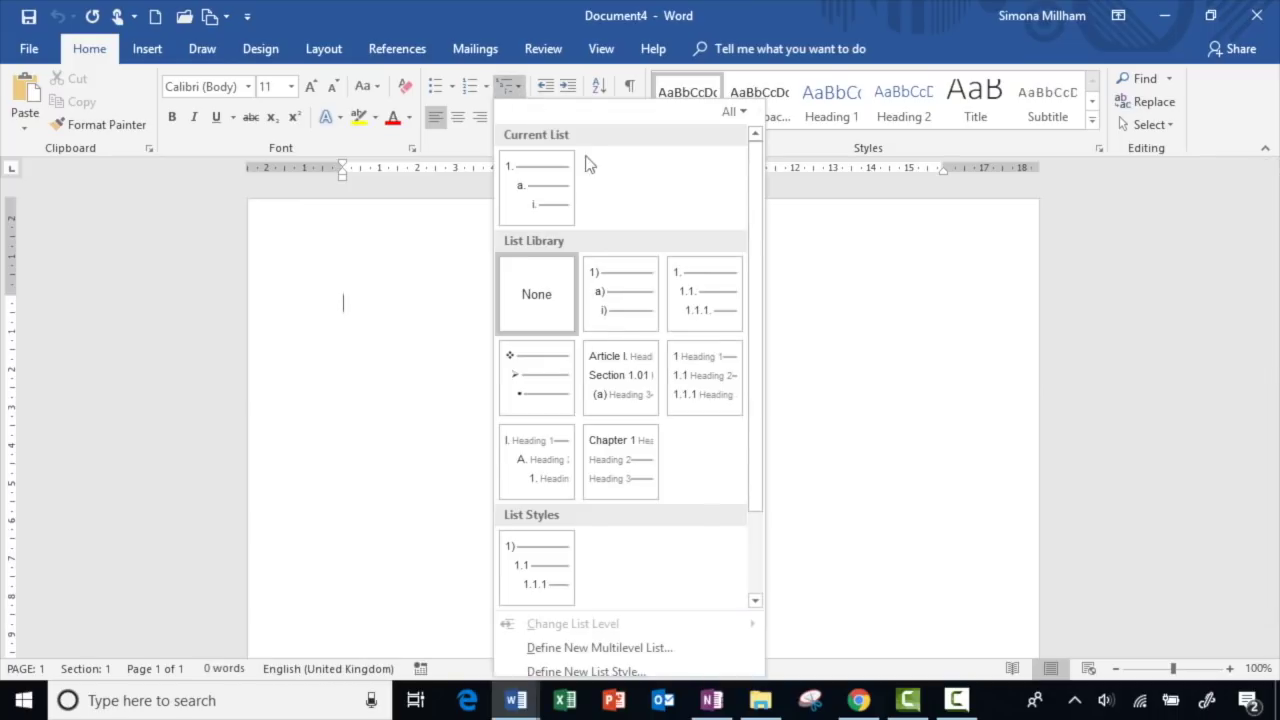
pyautogui.moveTo(560, 566)
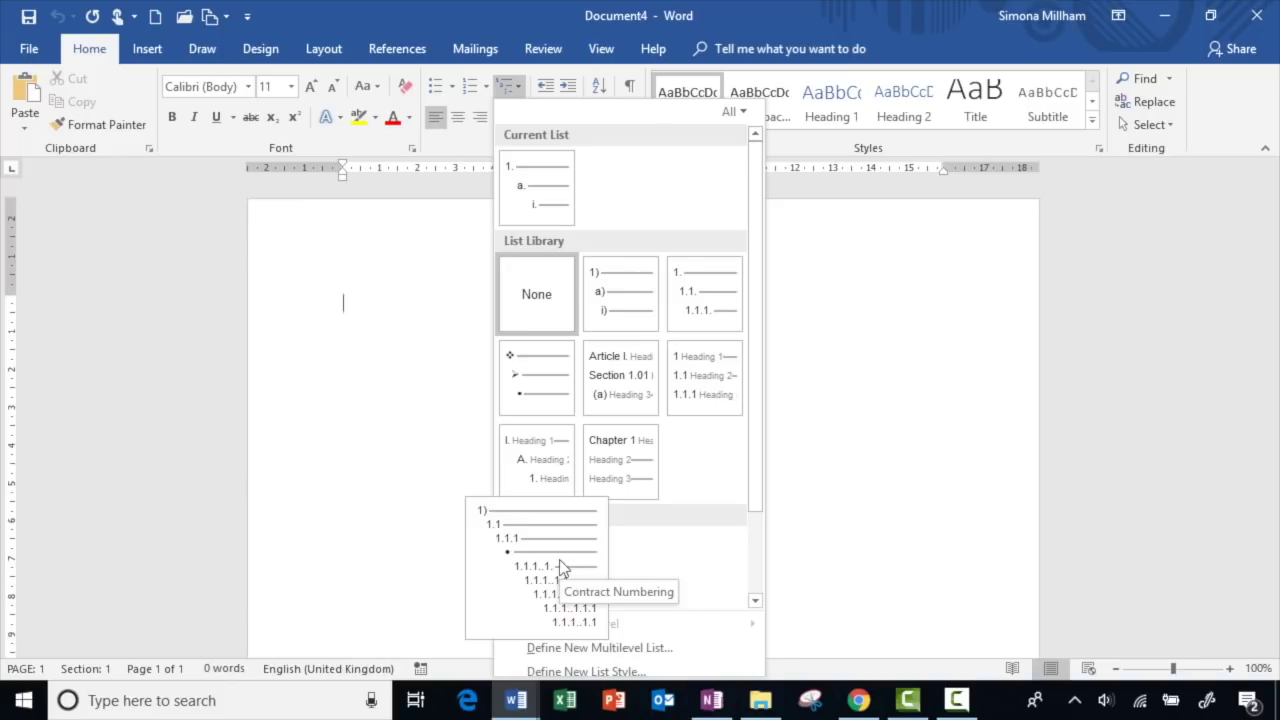
pyautogui.click(559, 563)
pyautogui.hotkey('ctrl', 'v')
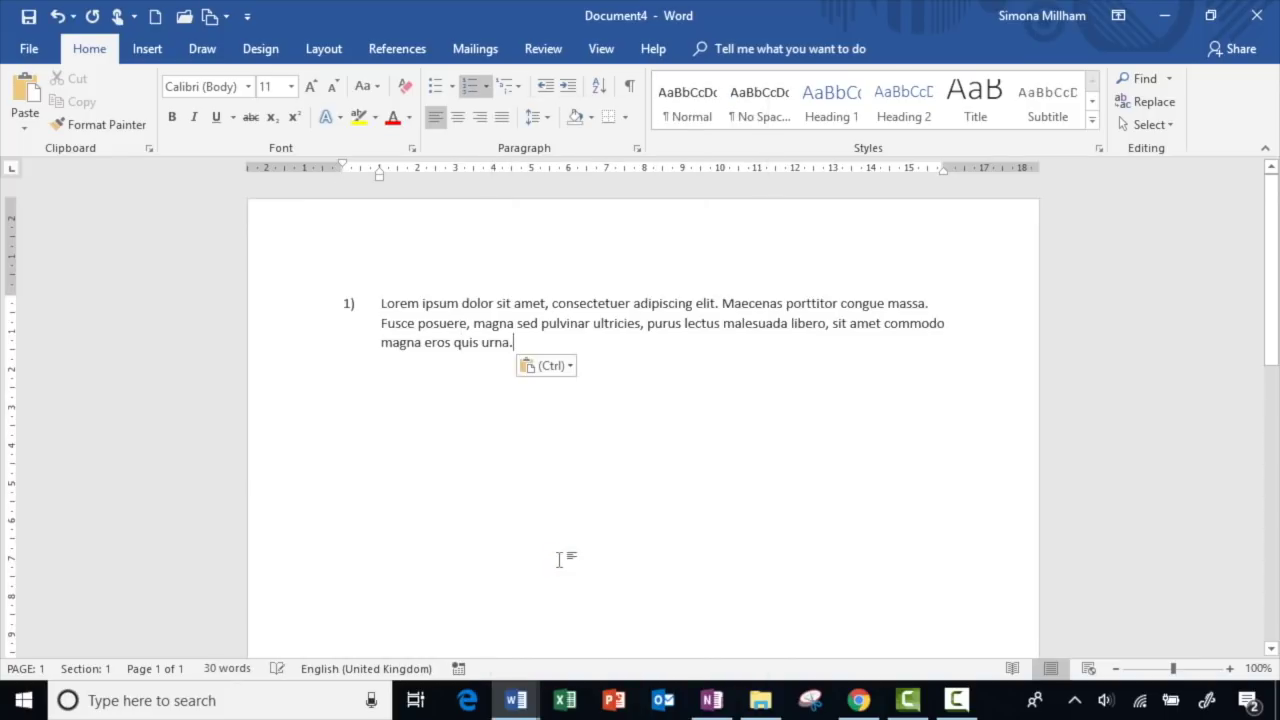
# Step: Add the copied text as a level 2 item and start a level 3 item below it
pyautogui.press('Return')
pyautogui.press('Tab')
pyautogui.hotkey('ctrl', 'v')
pyautogui.press('Return')
pyautogui.press('Tab')
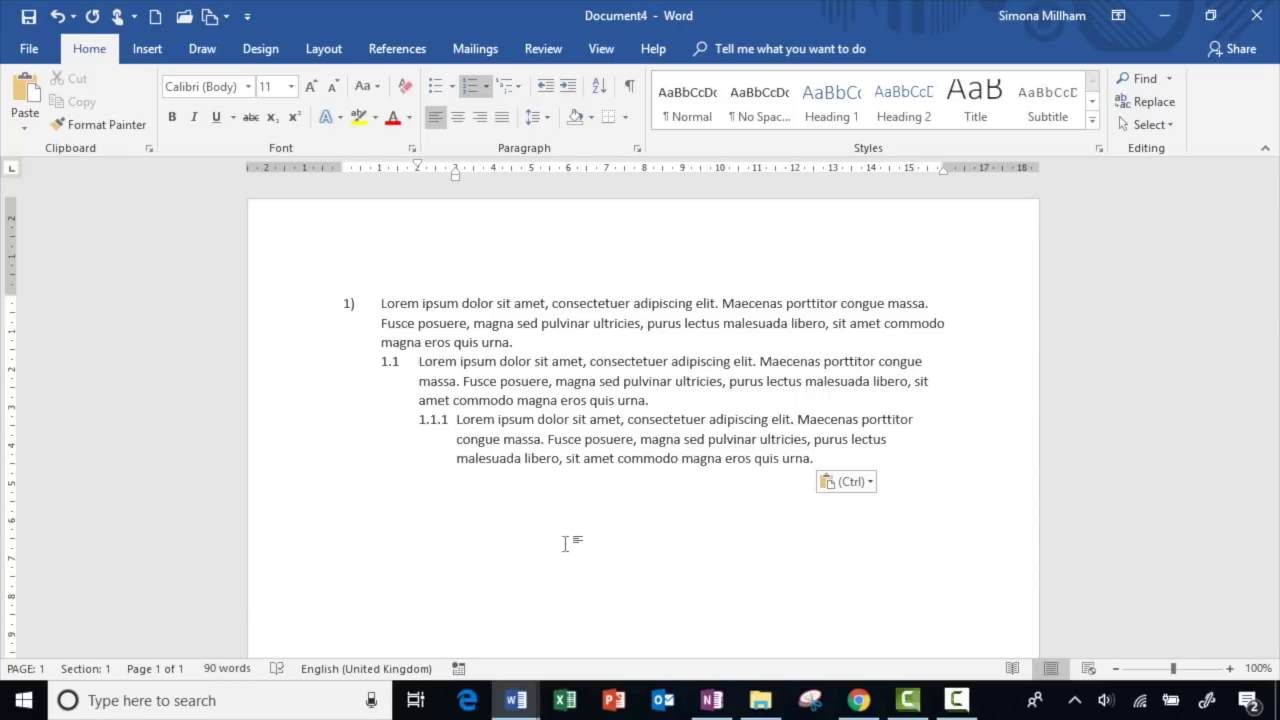
# Step: Modify the List Paragraph style to allow space between paragraphs of the same style, and save it for new documents based on this template
pyautogui.click(1092, 120)
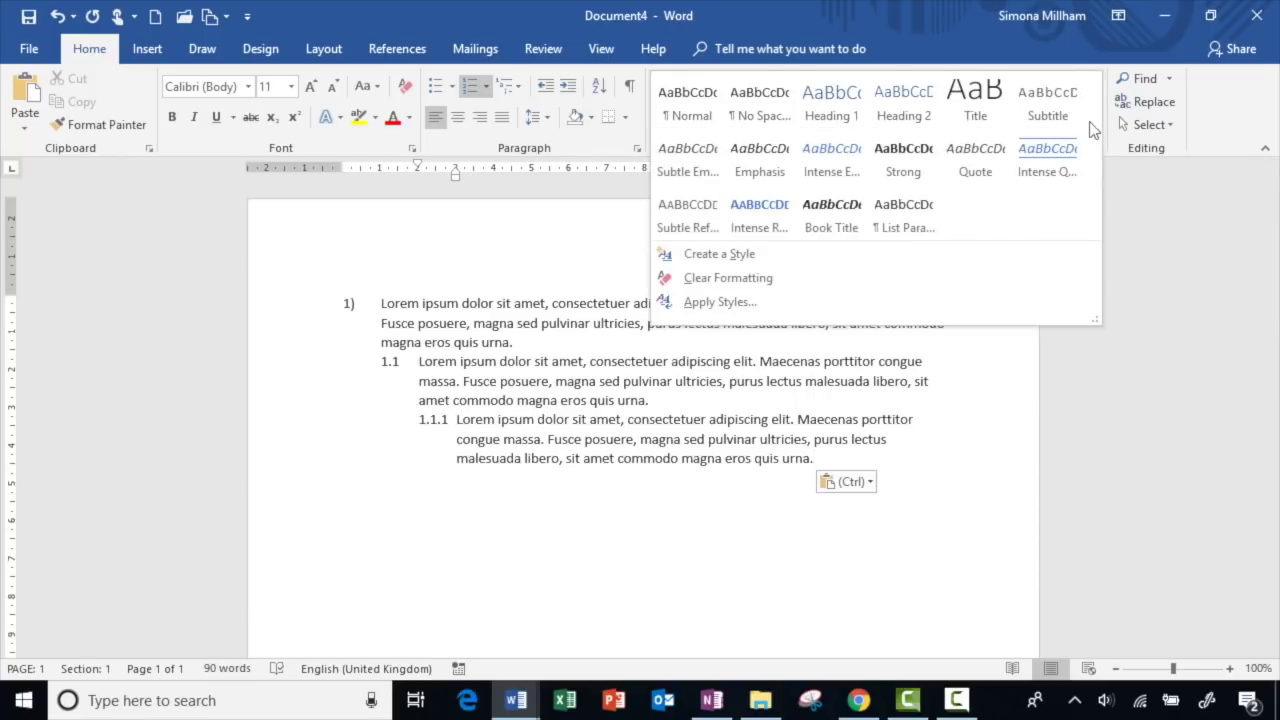
pyautogui.rightClick(912, 216)
pyautogui.click(962, 240)
pyautogui.click(399, 576)
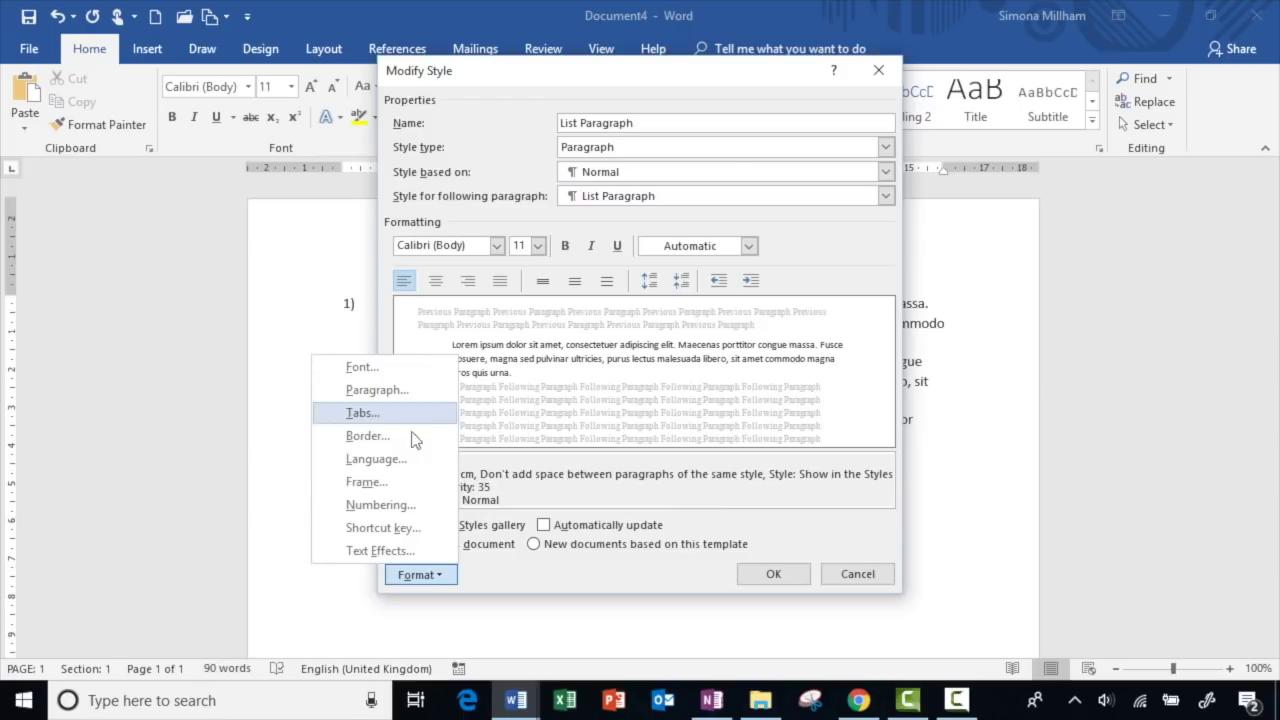
pyautogui.click(426, 389)
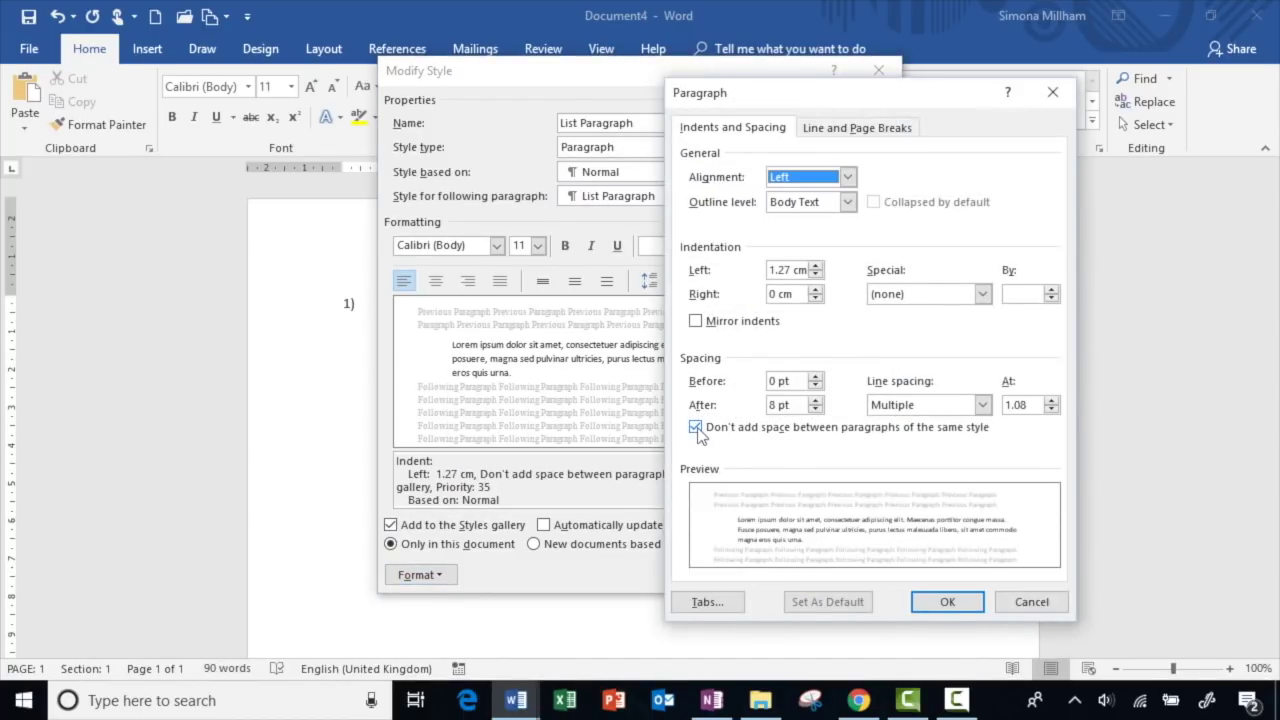
pyautogui.click(696, 428)
pyautogui.click(947, 601)
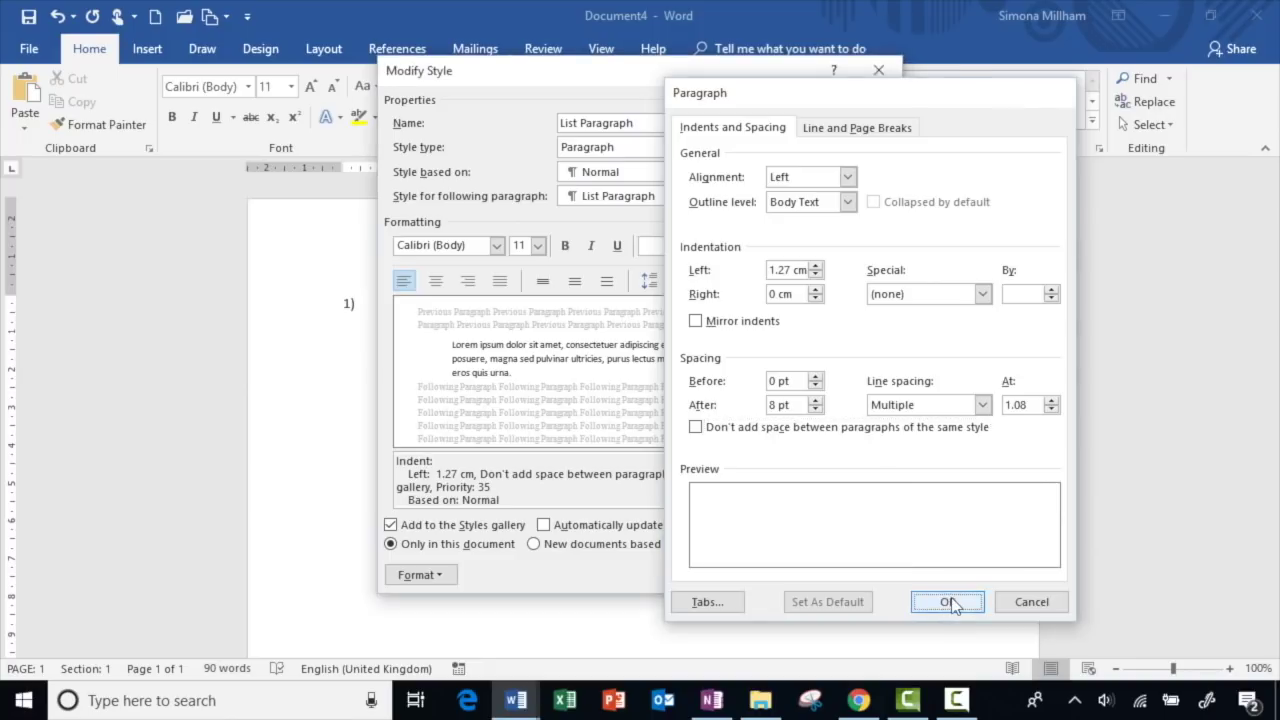
pyautogui.click(533, 544)
pyautogui.click(772, 578)
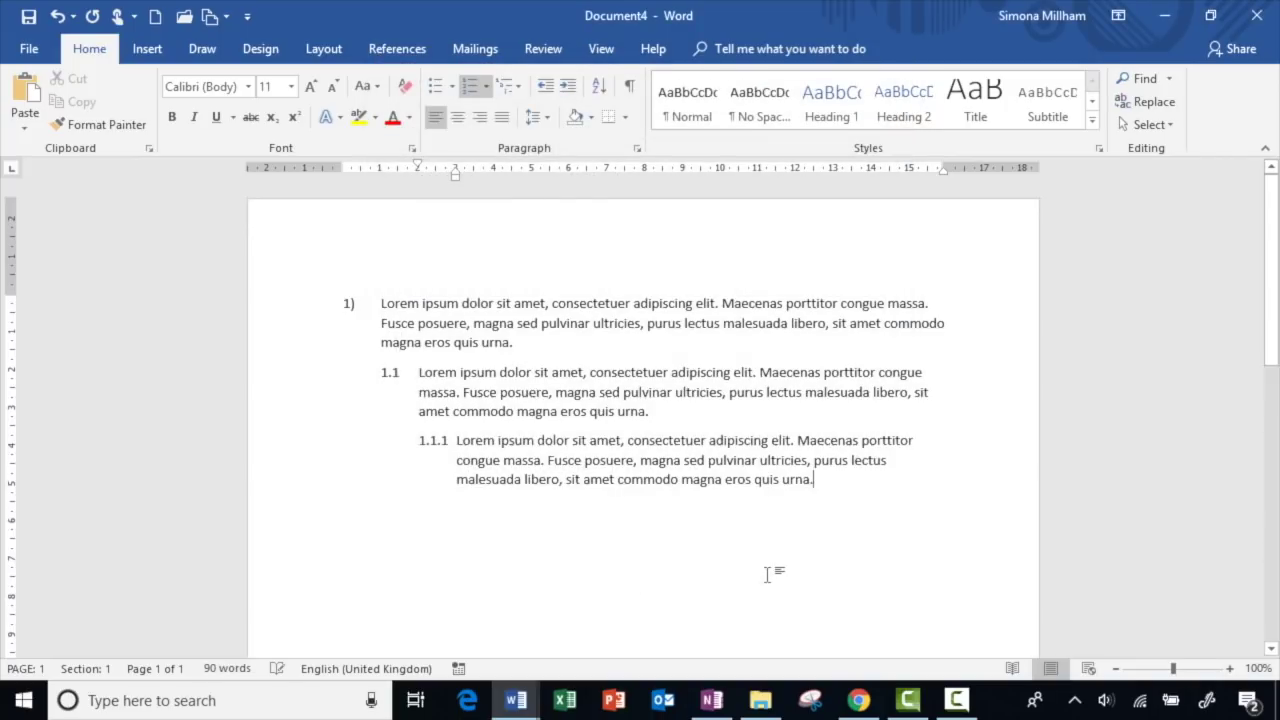
# Step: Create another blank document, apply the Contract Numbering list style, and paste the copied text as the level 1 item
pyautogui.click(155, 20)
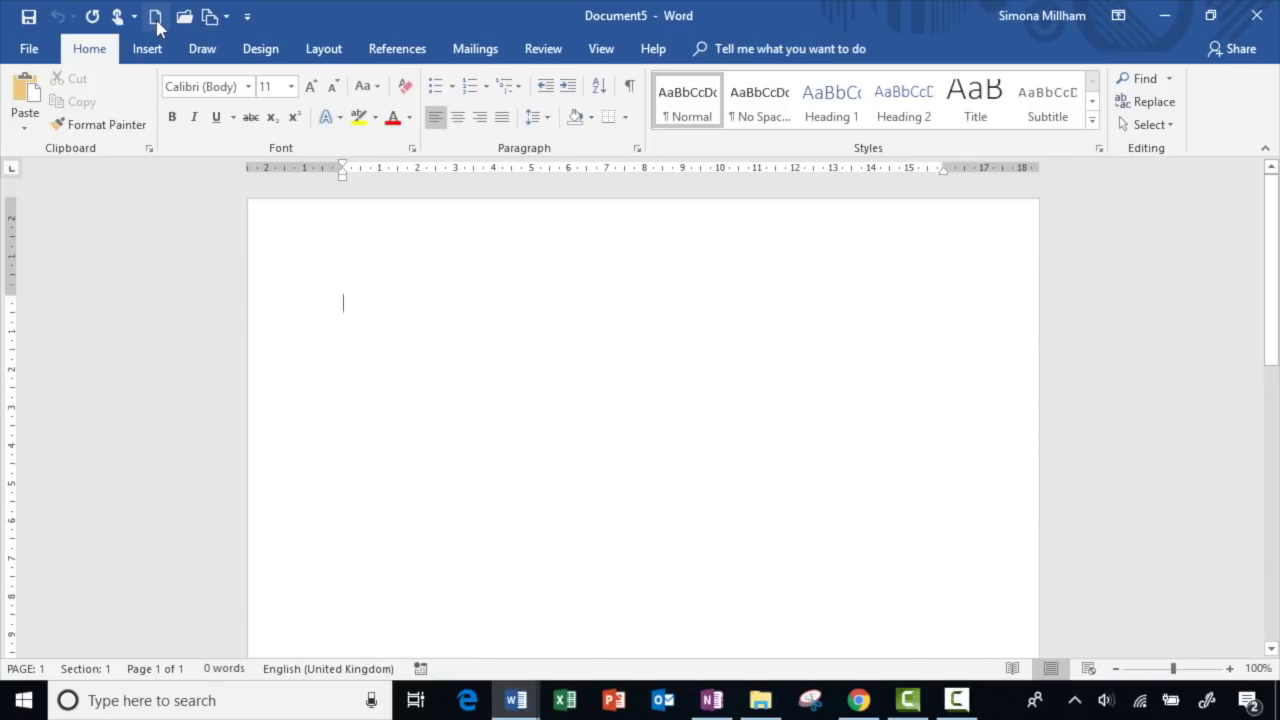
pyautogui.click(509, 88)
pyautogui.moveTo(568, 575)
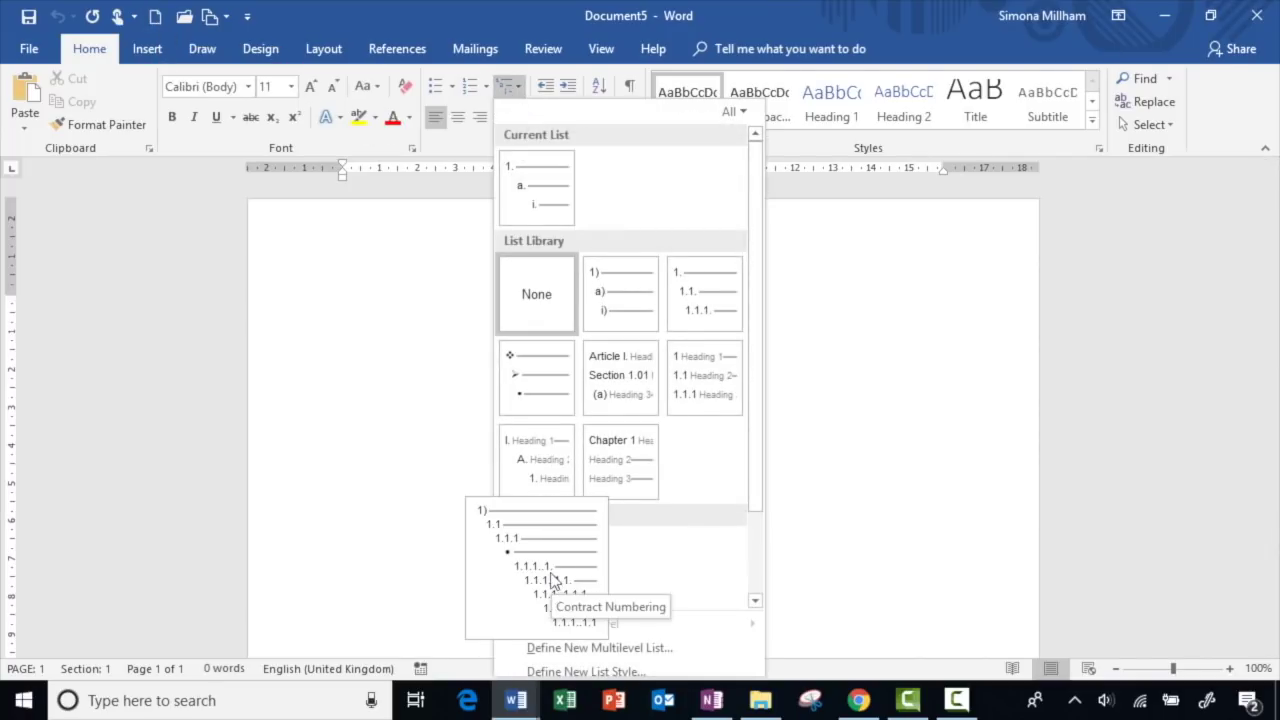
pyautogui.click(550, 580)
pyautogui.hotkey('ctrl', 'v')
# Step: Add the copied text as a level 2 item and again as a level 3 item beneath it
pyautogui.press('Return')
pyautogui.press('Tab')
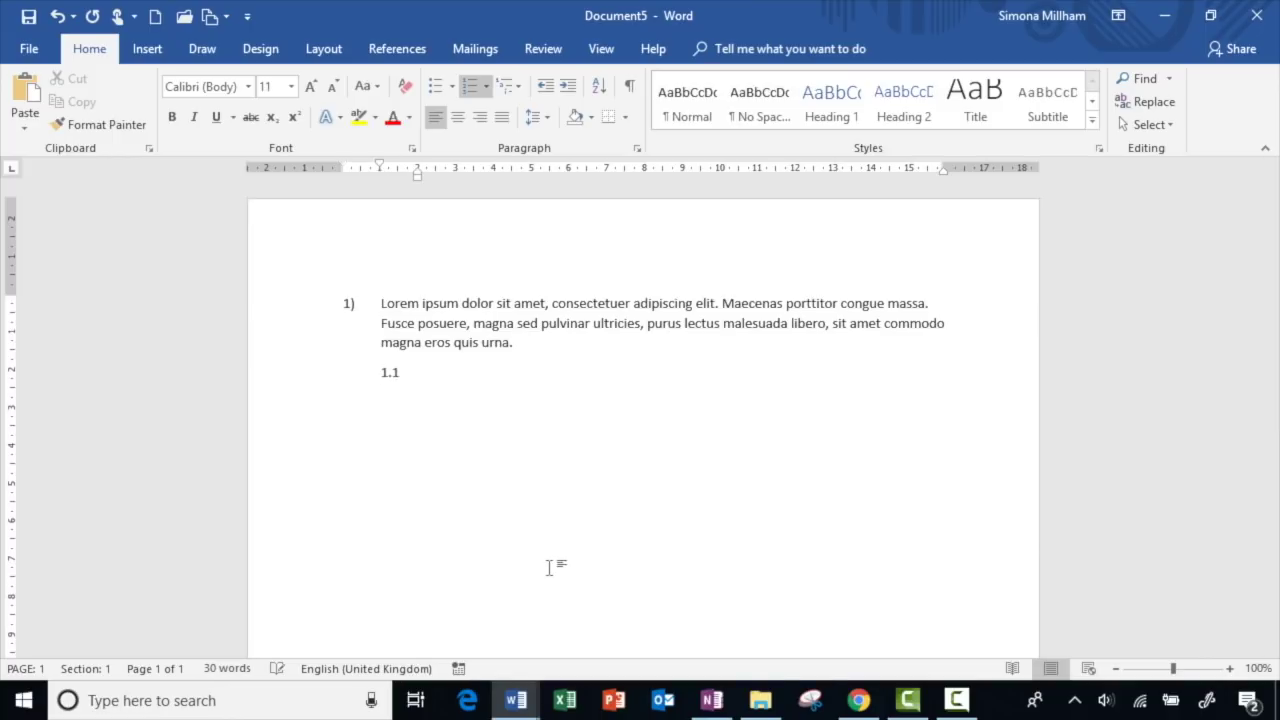
pyautogui.hotkey('ctrl', 'v')
pyautogui.press('Return')
pyautogui.press('Tab')
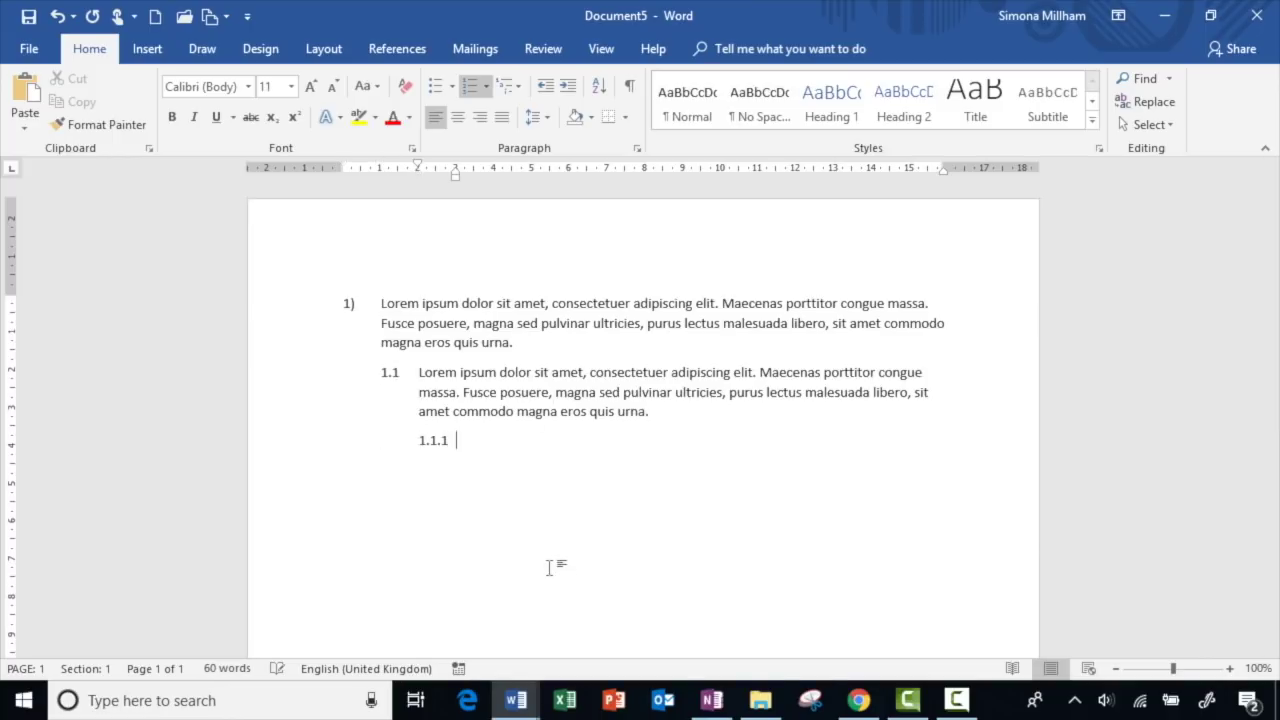
pyautogui.hotkey('ctrl', 'v')
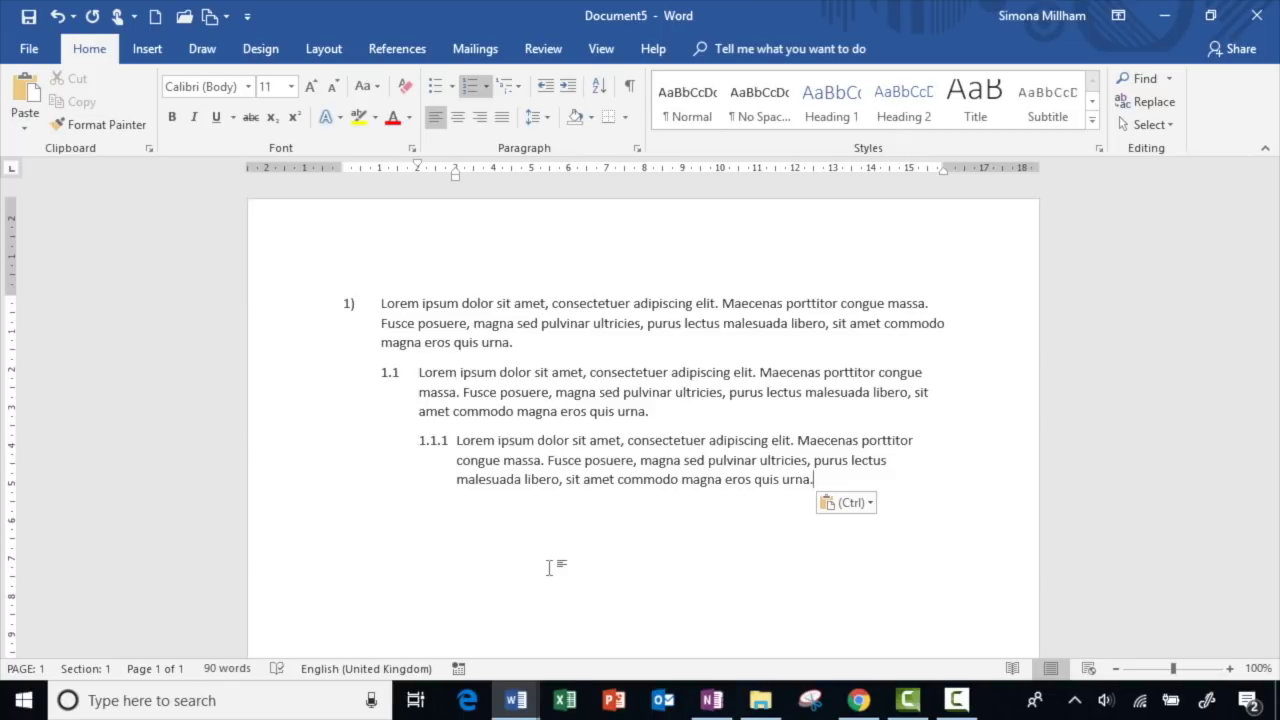